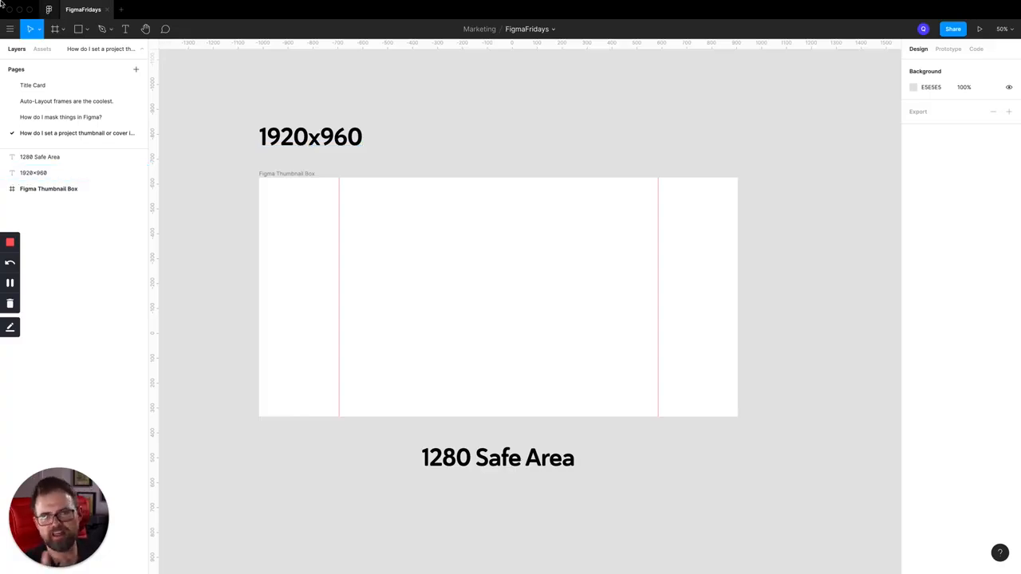
Look through the Auto-Layout, Title Card and masking pages, then return to the project thumbnail page
{"action": "left_click", "coordinate": [79, 104]}
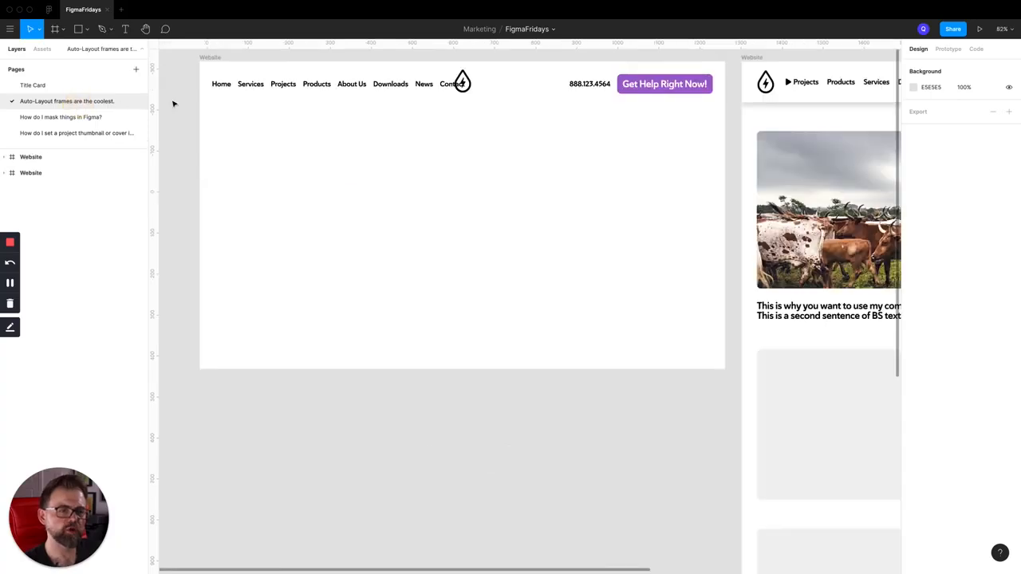
{"action": "left_click", "coordinate": [53, 85]}
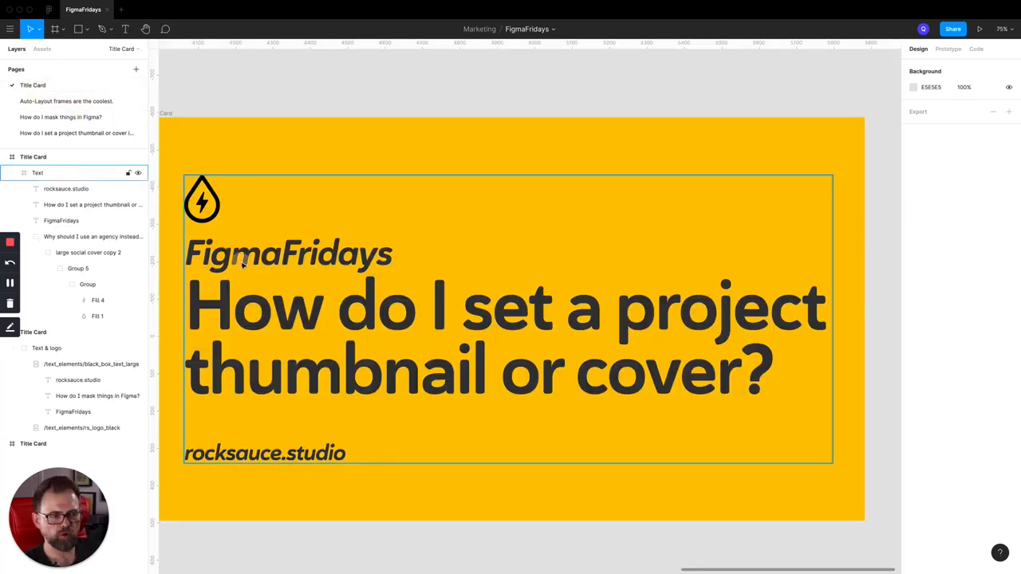
{"action": "left_click", "coordinate": [240, 260]}
{"action": "left_click", "coordinate": [63, 118]}
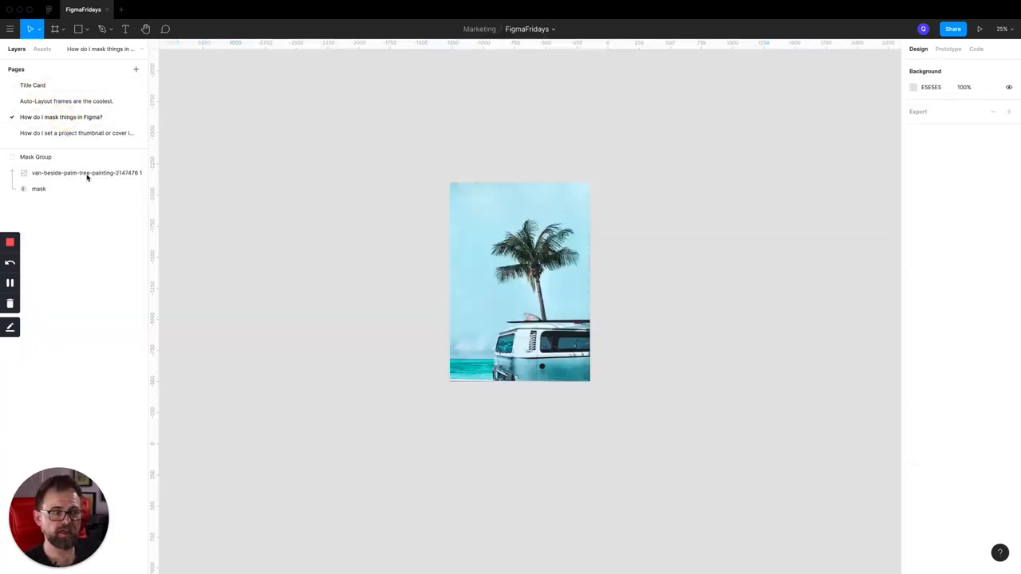
{"action": "left_click", "coordinate": [40, 134]}
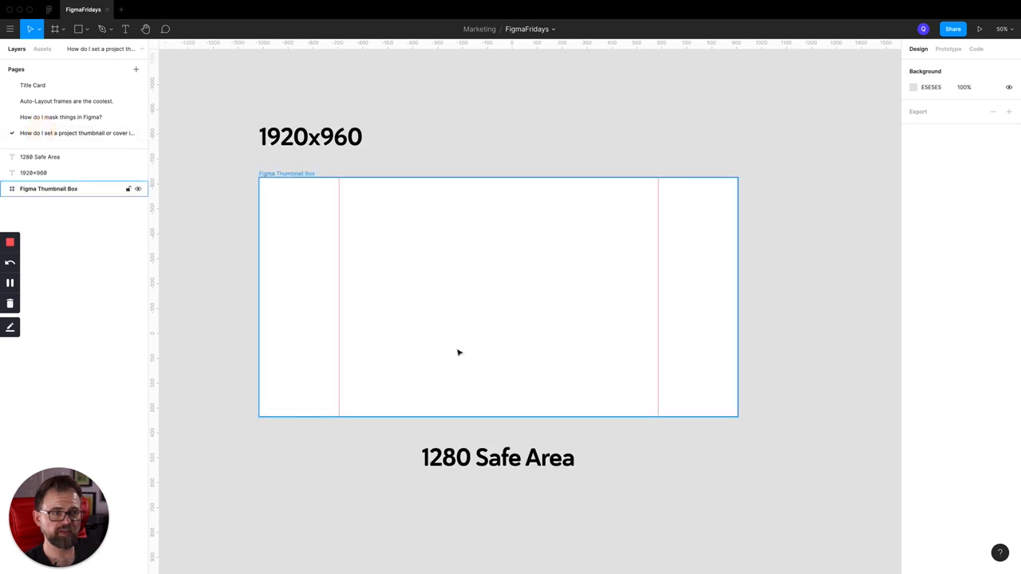
{"action": "left_click", "coordinate": [633, 448]}
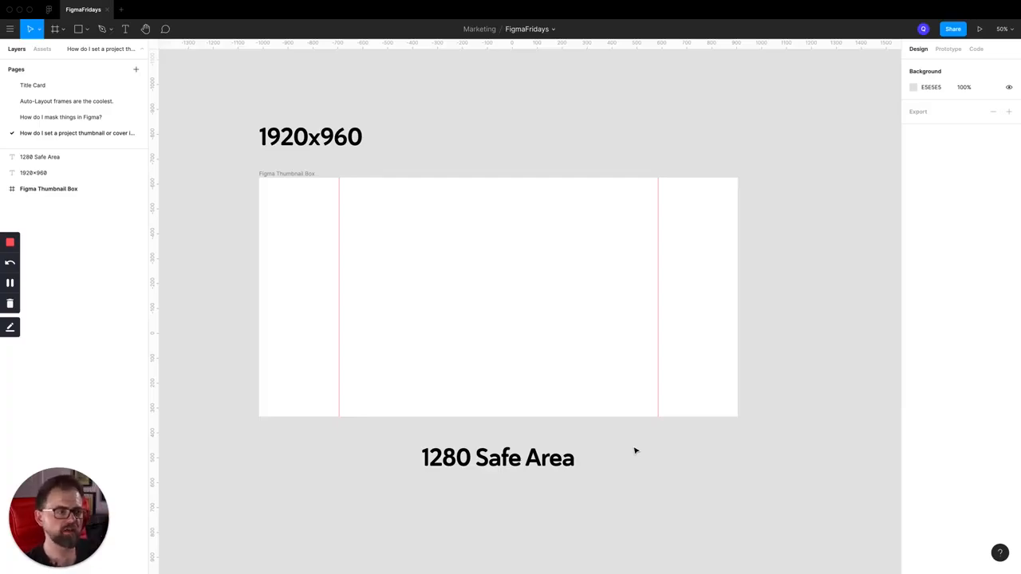
{"action": "left_click", "coordinate": [636, 451]}
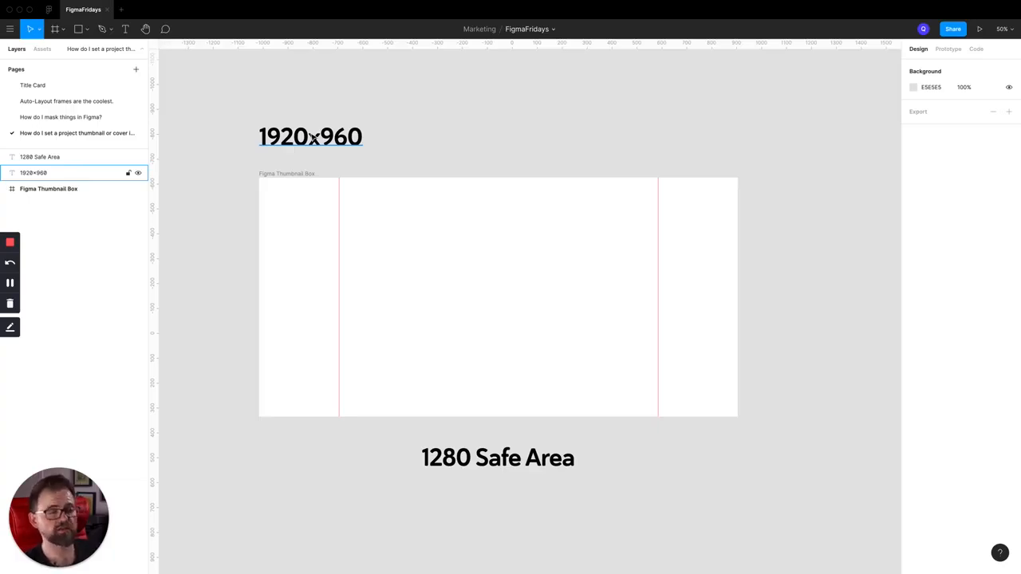
Apply the /Color Palette/Yellow color style as the fill of the Figma Thumbnail Box frame
{"action": "left_click", "coordinate": [307, 144]}
{"action": "left_click", "coordinate": [278, 173]}
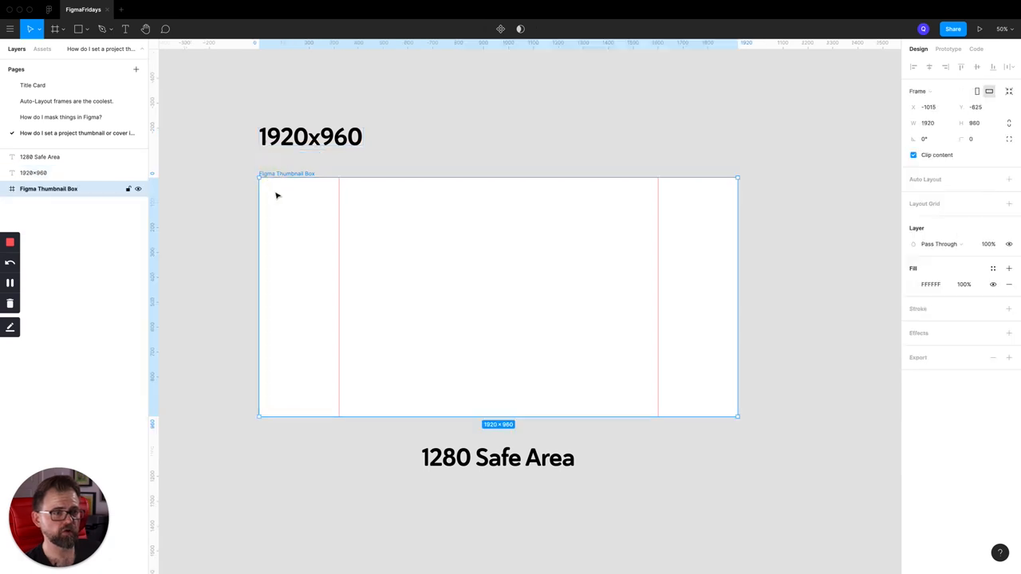
{"action": "left_click", "coordinate": [992, 268]}
{"action": "left_click", "coordinate": [970, 404]}
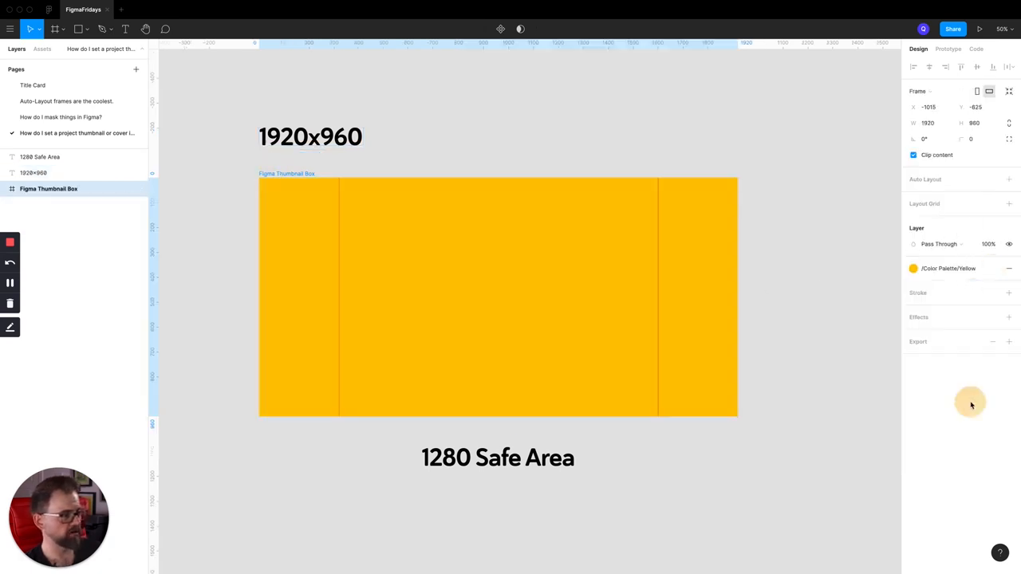
{"action": "left_click", "coordinate": [610, 135]}
Paste the title card's Text frame into the Figma Thumbnail Box and delete its "How do I set a project thumbnail or cover?" headline
{"action": "left_click", "coordinate": [300, 175]}
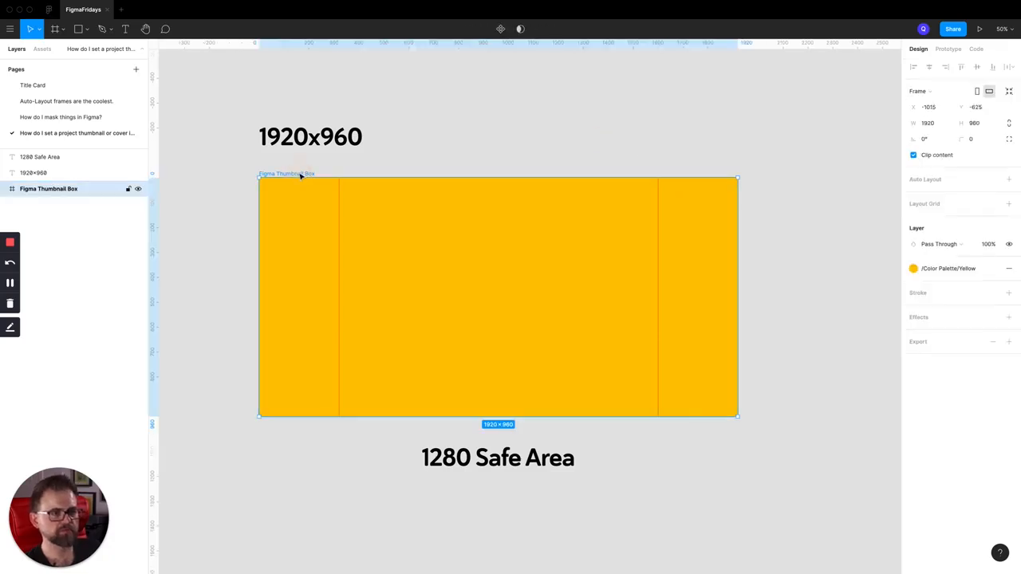
{"action": "key", "text": "ctrl+v"}
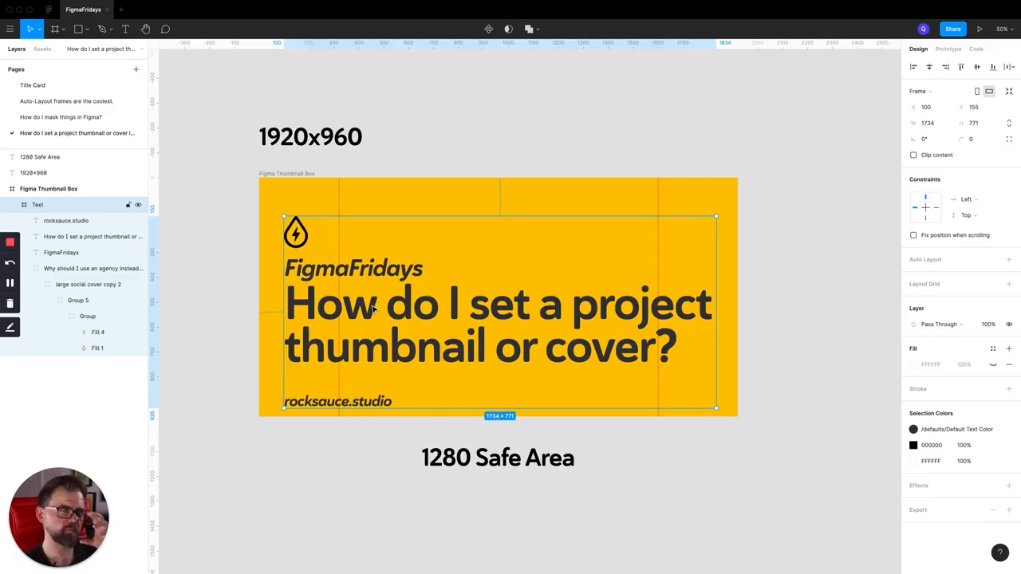
{"action": "left_click", "coordinate": [88, 269]}
{"action": "left_click", "coordinate": [418, 311]}
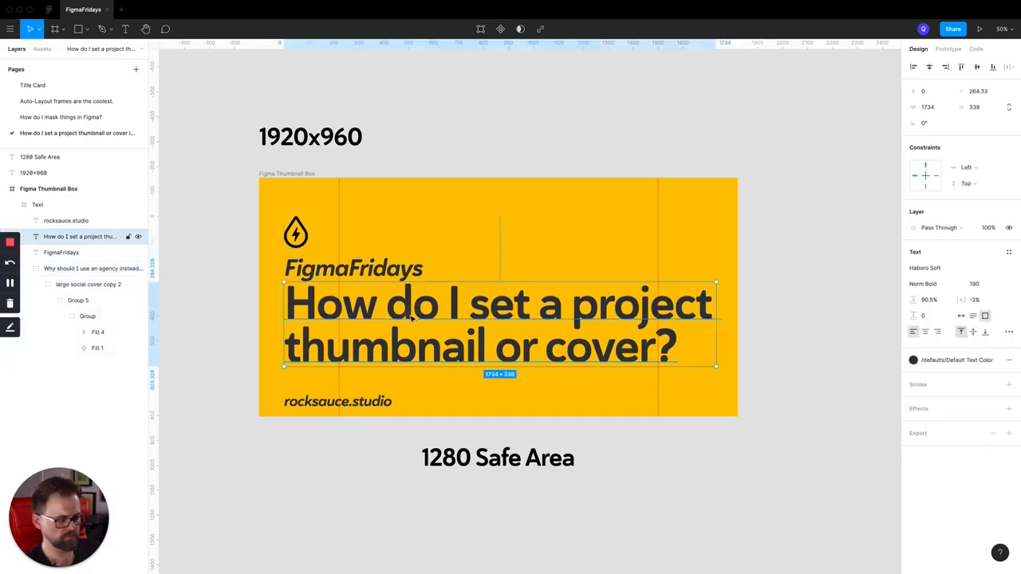
{"action": "key", "text": "Delete"}
{"action": "left_click", "coordinate": [210, 303]}
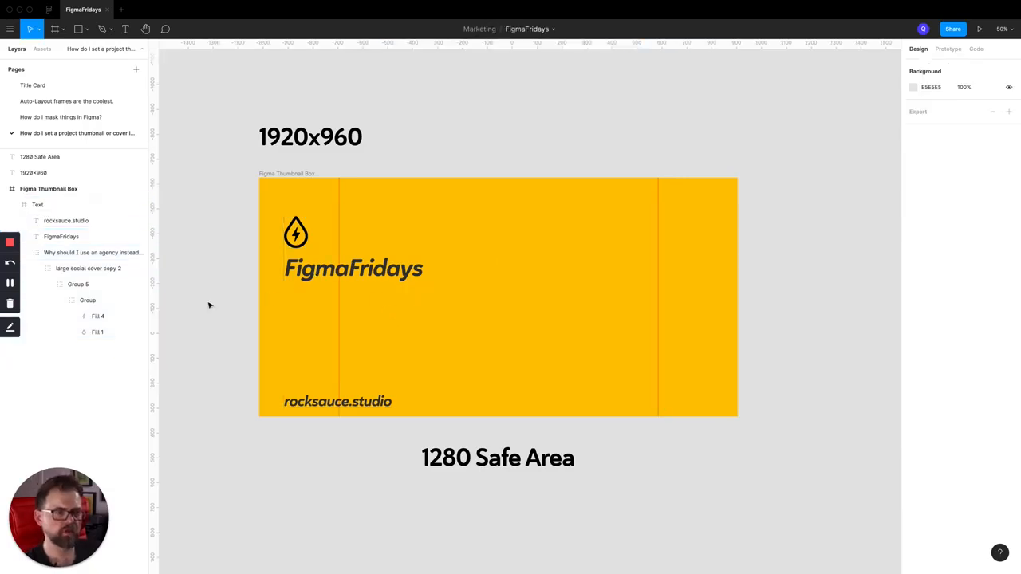
Move the rocksauce.studio text up so it sits just below the FigmaFridays title
{"action": "left_click", "coordinate": [82, 254]}
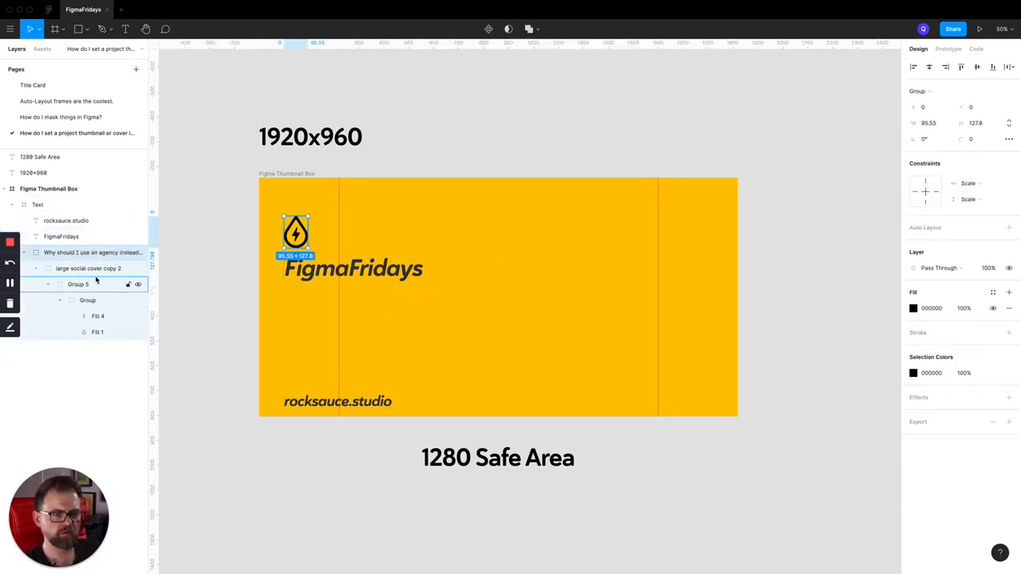
{"action": "left_click", "coordinate": [354, 404]}
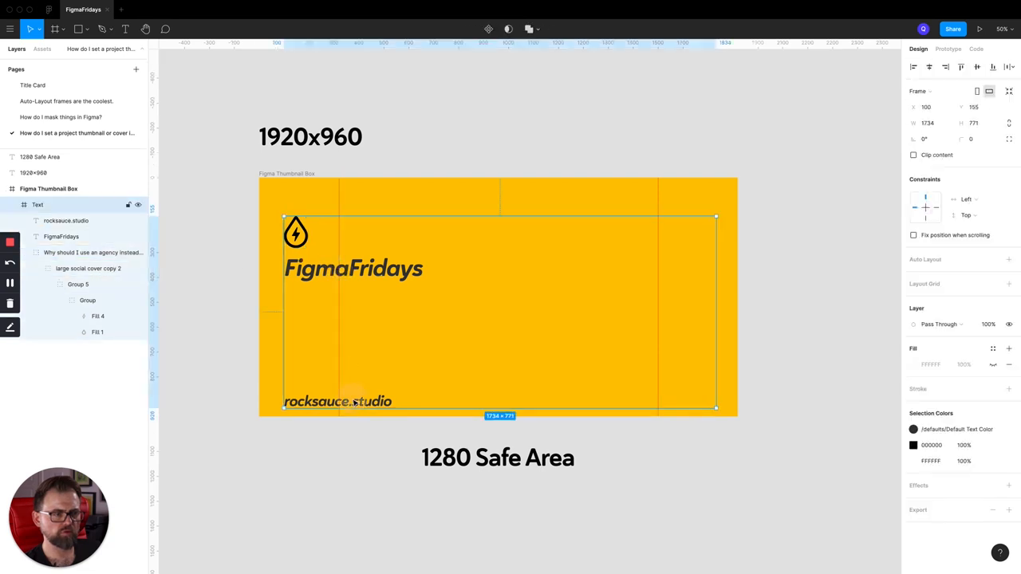
{"action": "left_click", "coordinate": [382, 317]}
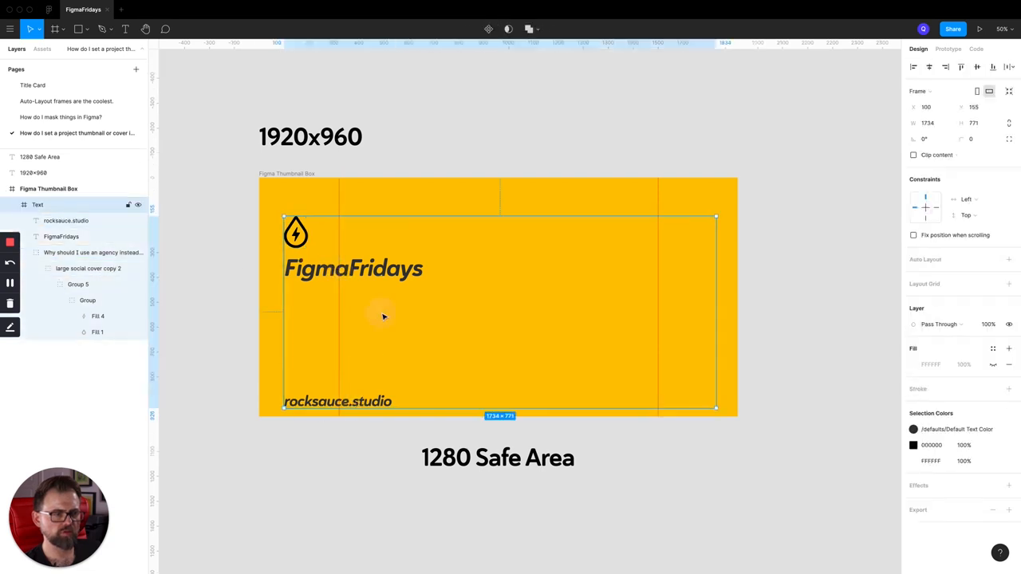
{"action": "left_click", "coordinate": [384, 272]}
{"action": "left_click", "coordinate": [375, 346]}
{"action": "left_click", "coordinate": [367, 398]}
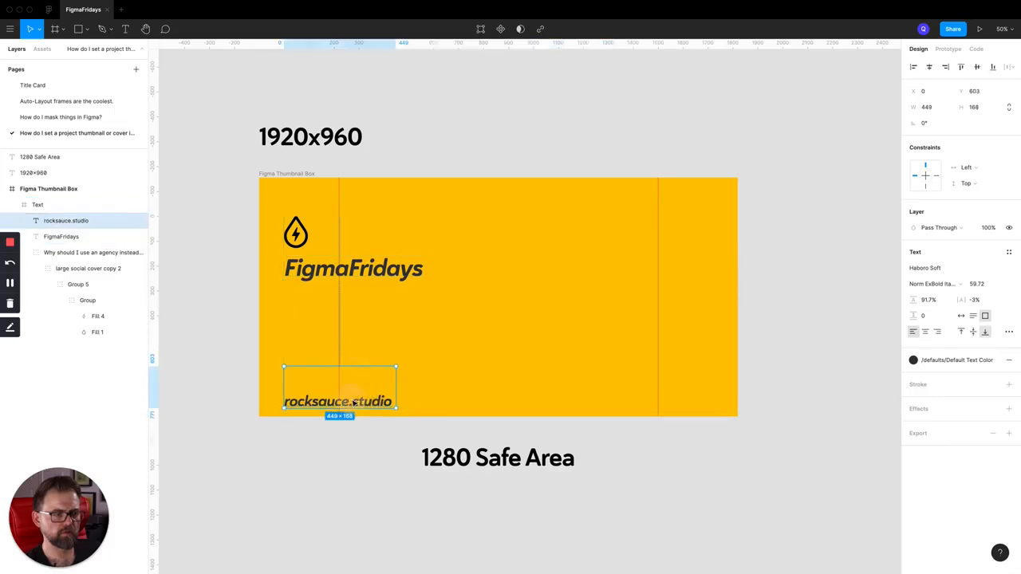
{"action": "left_click_drag", "start_coordinate": [359, 402], "coordinate": [358, 323]}
Set the font size of the FigmaFridays title to 200
{"action": "left_click", "coordinate": [349, 273]}
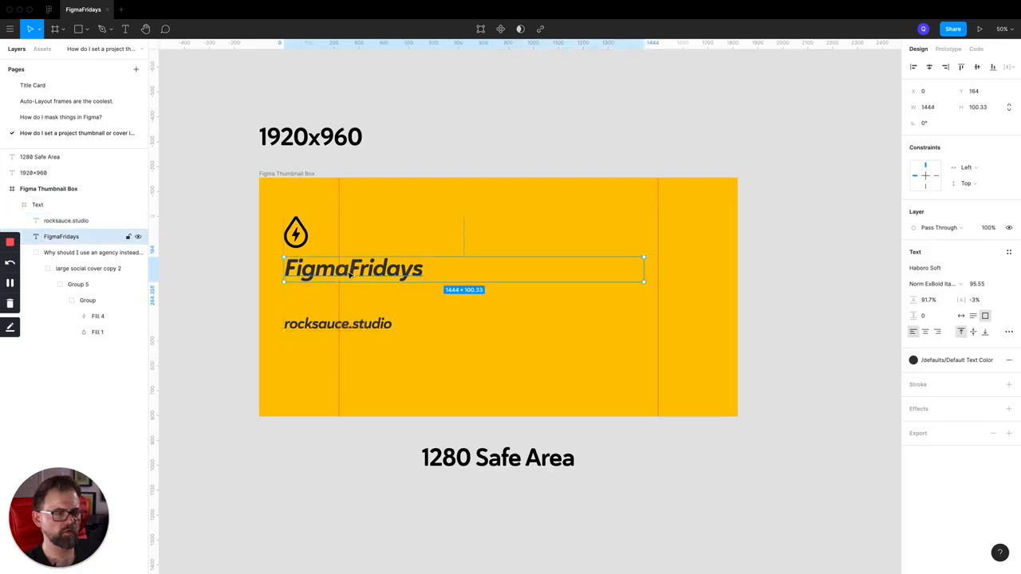
{"action": "double_click", "coordinate": [349, 271]}
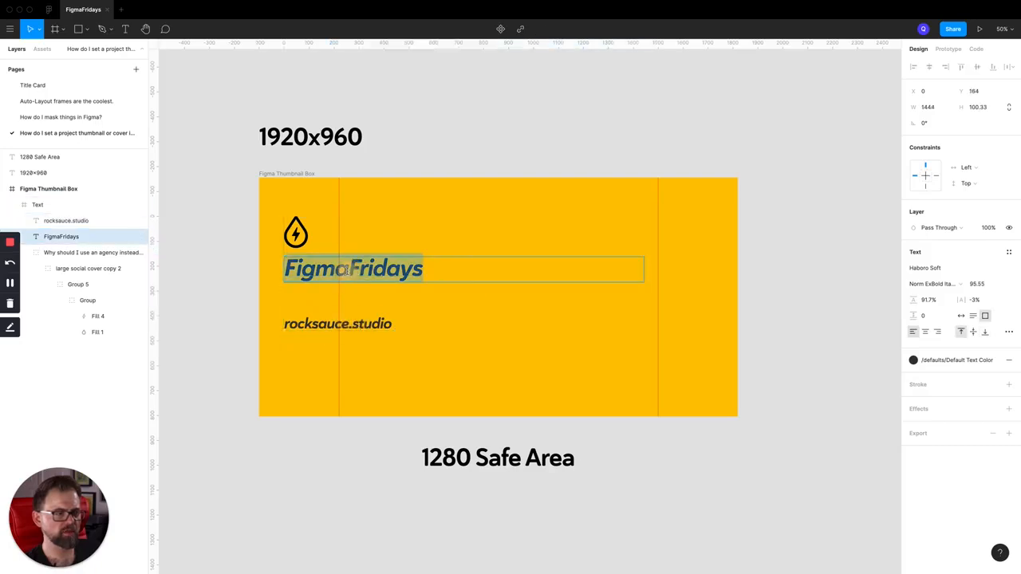
{"action": "left_click", "coordinate": [979, 286]}
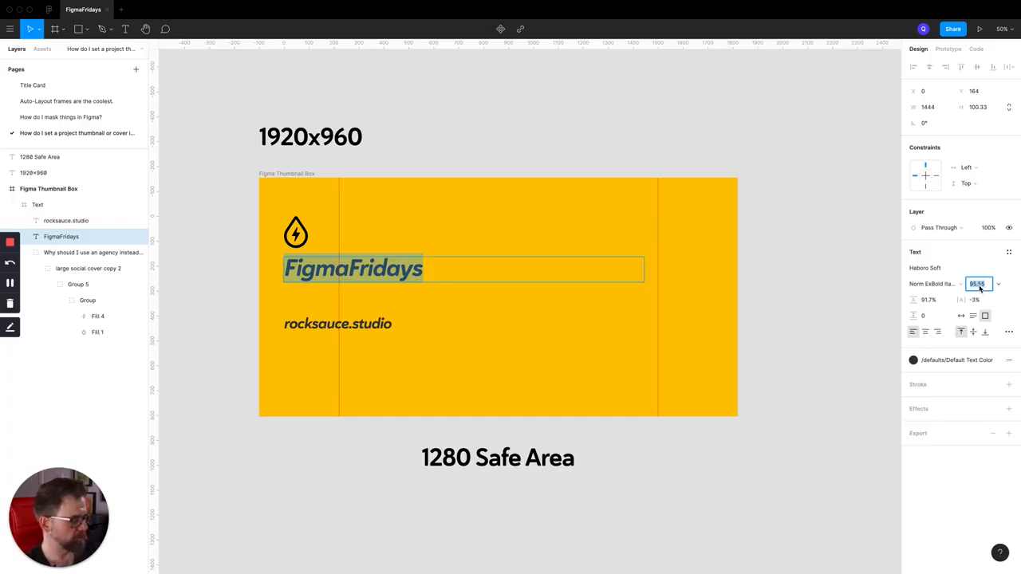
{"action": "type", "text": "200"}
{"action": "key", "text": "Return"}
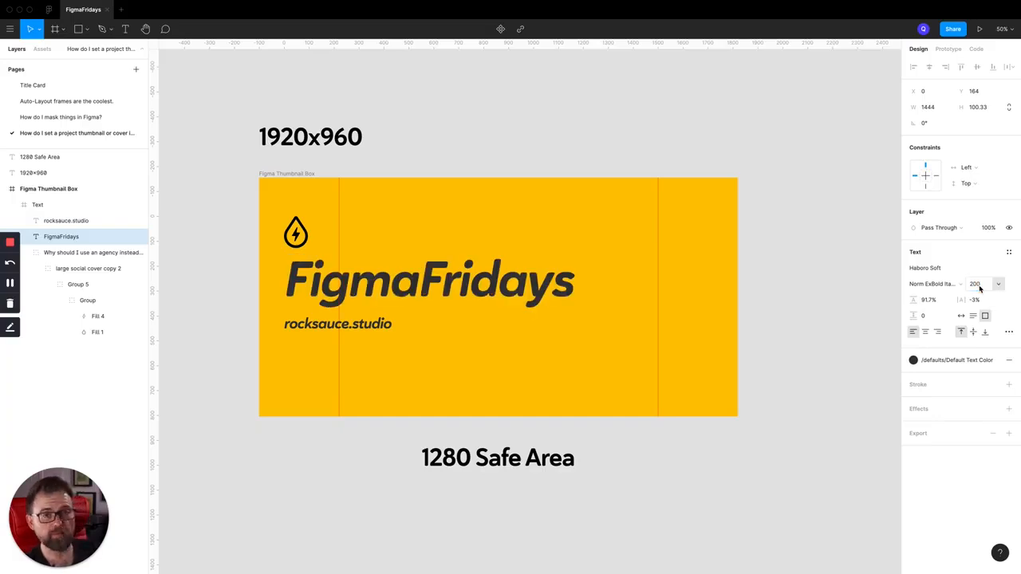
{"action": "left_click", "coordinate": [468, 112]}
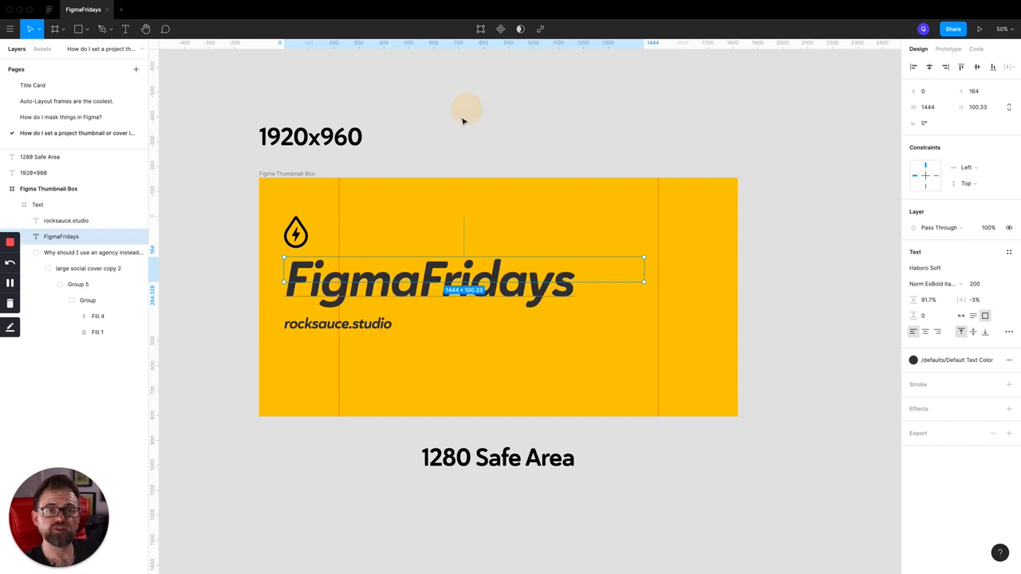
{"action": "left_click", "coordinate": [409, 109]}
Move the Text frame horizontally to X 320, aligning its left edge with the left safe-area guide
{"action": "left_click", "coordinate": [299, 246]}
{"action": "left_click_drag", "start_coordinate": [298, 246], "coordinate": [352, 248]}
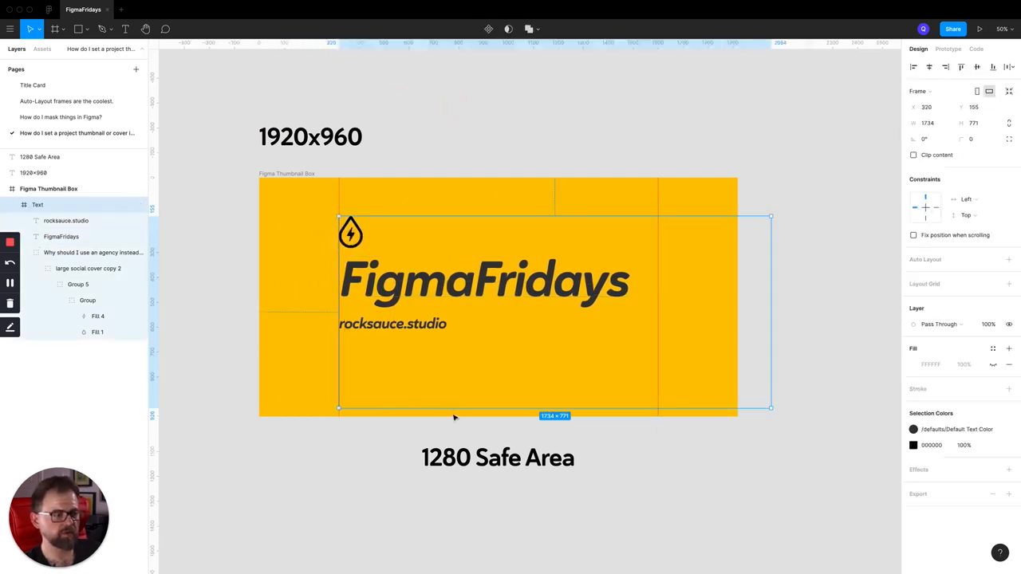
{"action": "left_click_drag", "start_coordinate": [454, 409], "coordinate": [454, 374]}
{"action": "key", "text": "super+z"}
Increase the height of the FigmaFridays text box to about 222 so it encloses the enlarged title
{"action": "left_click", "coordinate": [352, 244]}
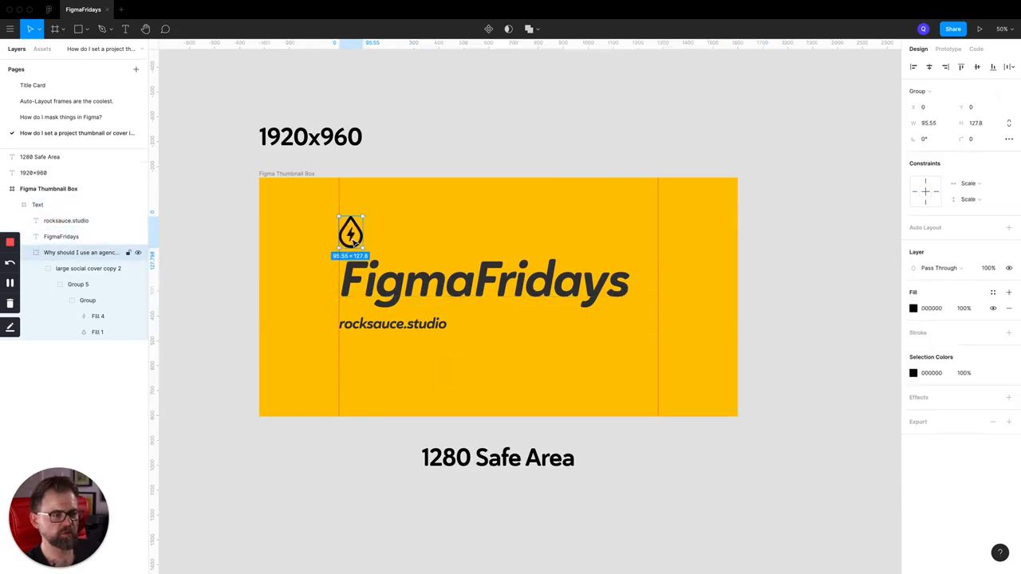
{"action": "left_click", "coordinate": [368, 281]}
{"action": "left_click", "coordinate": [390, 381]}
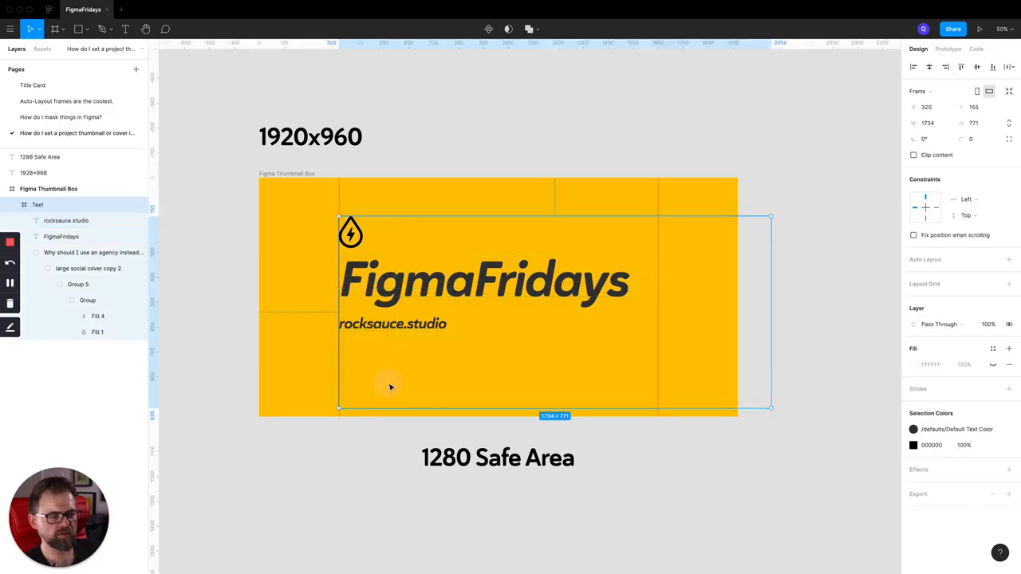
{"action": "left_click", "coordinate": [64, 220]}
{"action": "left_click", "coordinate": [64, 236]}
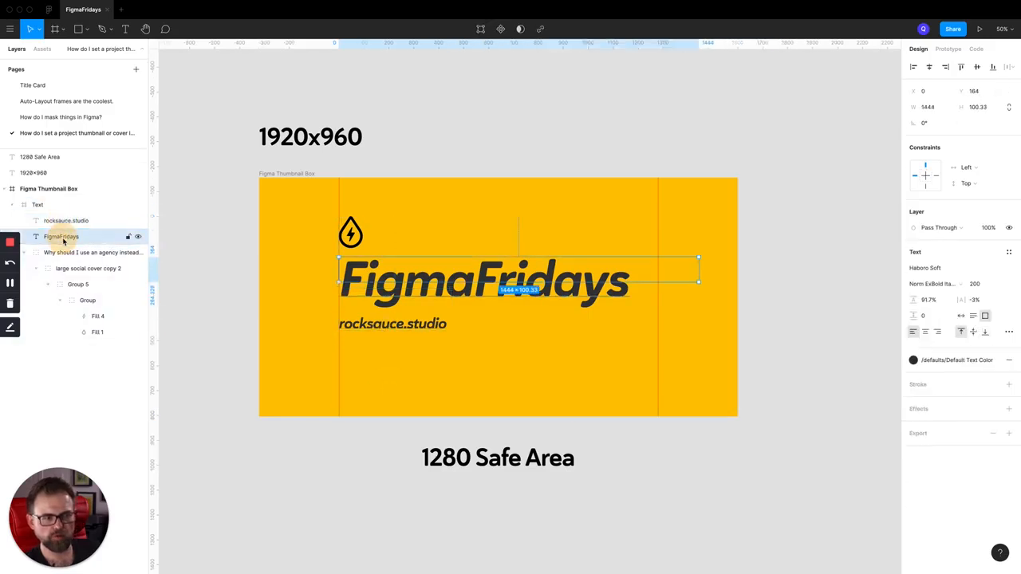
{"action": "left_click", "coordinate": [67, 254]}
{"action": "left_click", "coordinate": [67, 236]}
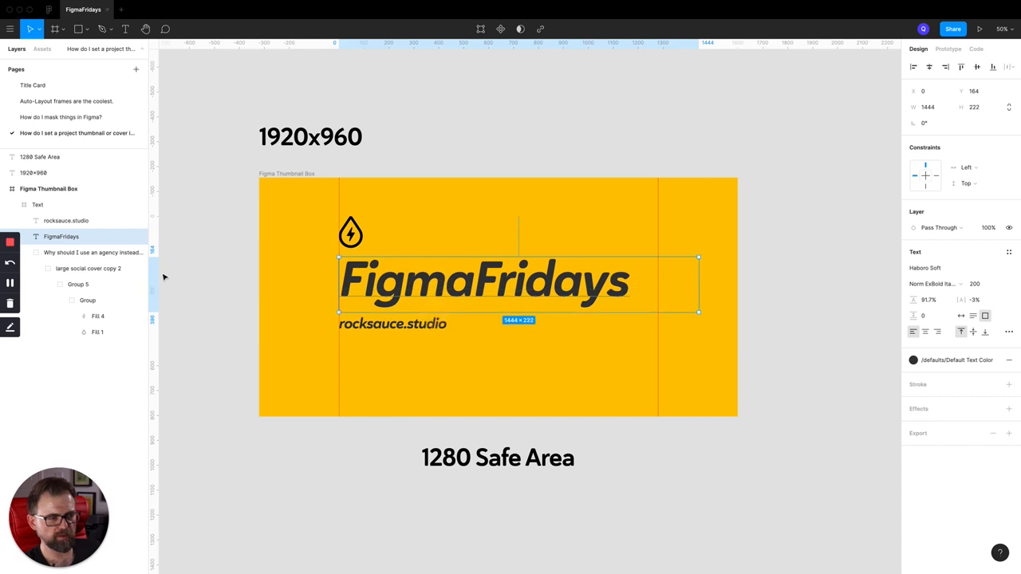
Inspect the nested groups that make up the drop logo and collapse them in the layer list
{"action": "left_click", "coordinate": [112, 253]}
{"action": "left_click", "coordinate": [83, 269]}
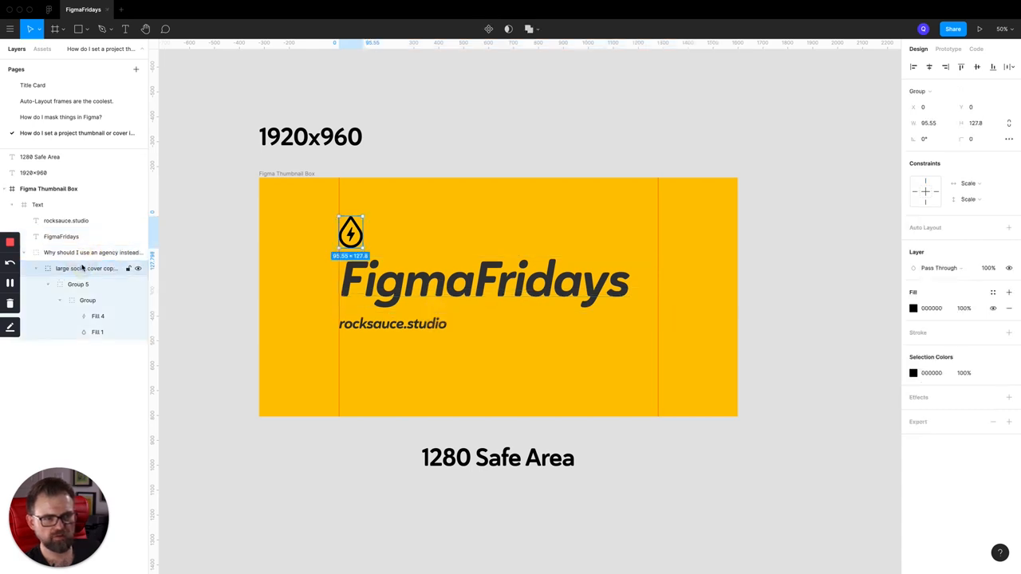
{"action": "left_click", "coordinate": [83, 284]}
{"action": "left_click", "coordinate": [86, 299]}
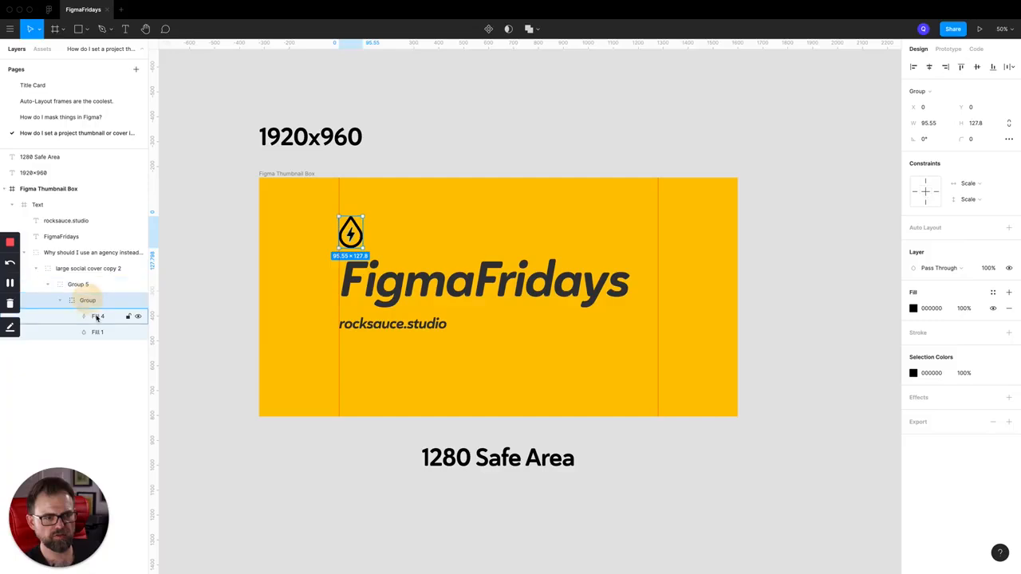
{"action": "left_click", "coordinate": [96, 317]}
{"action": "left_click", "coordinate": [48, 285]}
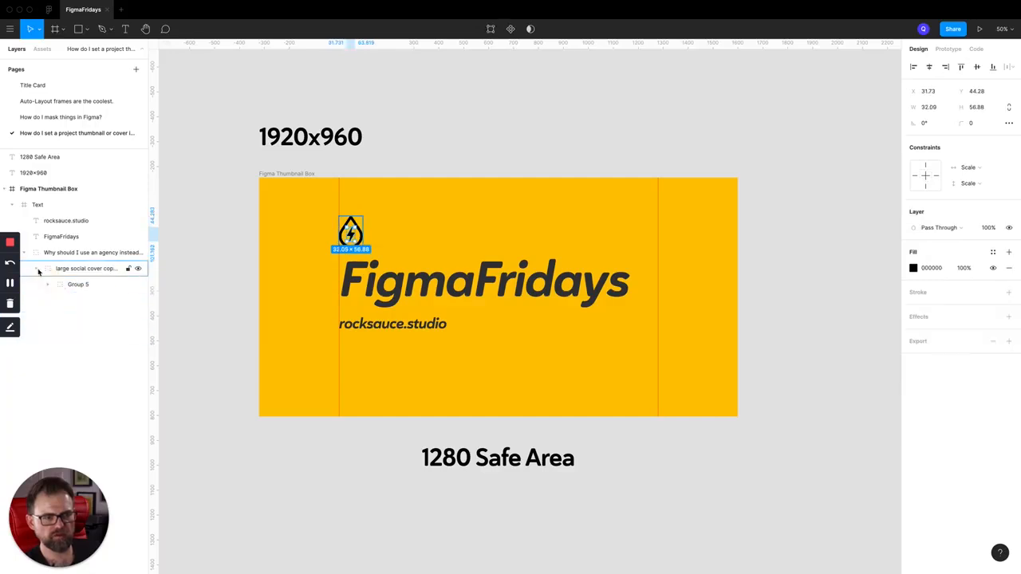
{"action": "left_click", "coordinate": [35, 268]}
{"action": "left_click", "coordinate": [26, 256]}
{"action": "left_click", "coordinate": [72, 237]}
{"action": "left_click", "coordinate": [455, 96]}
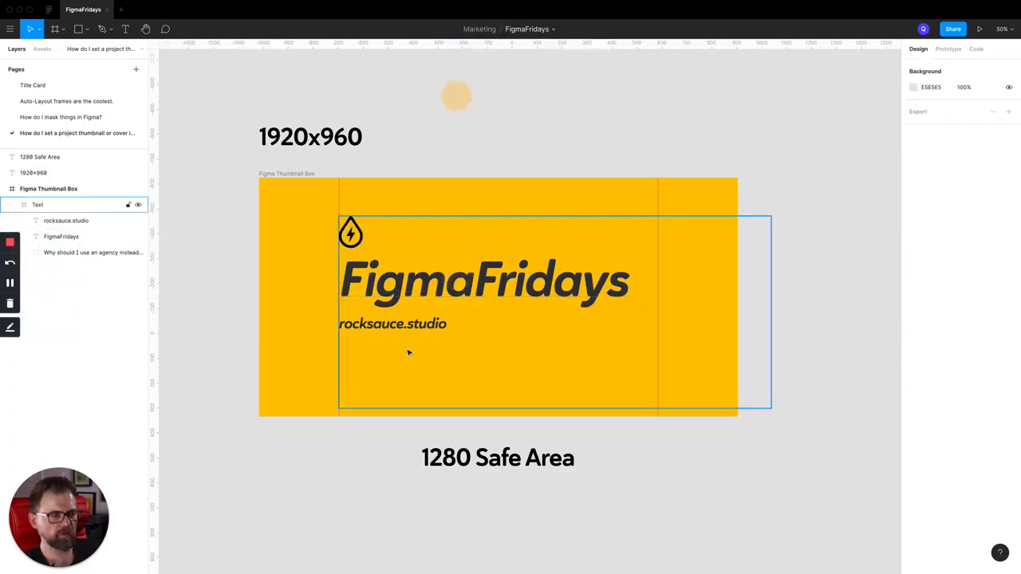
Ungroup the Text frame so the logo and both text layers sit directly in the Figma Thumbnail Box
{"action": "left_click", "coordinate": [409, 342]}
{"action": "key", "text": "super+shift+g"}
{"action": "left_click", "coordinate": [496, 126]}
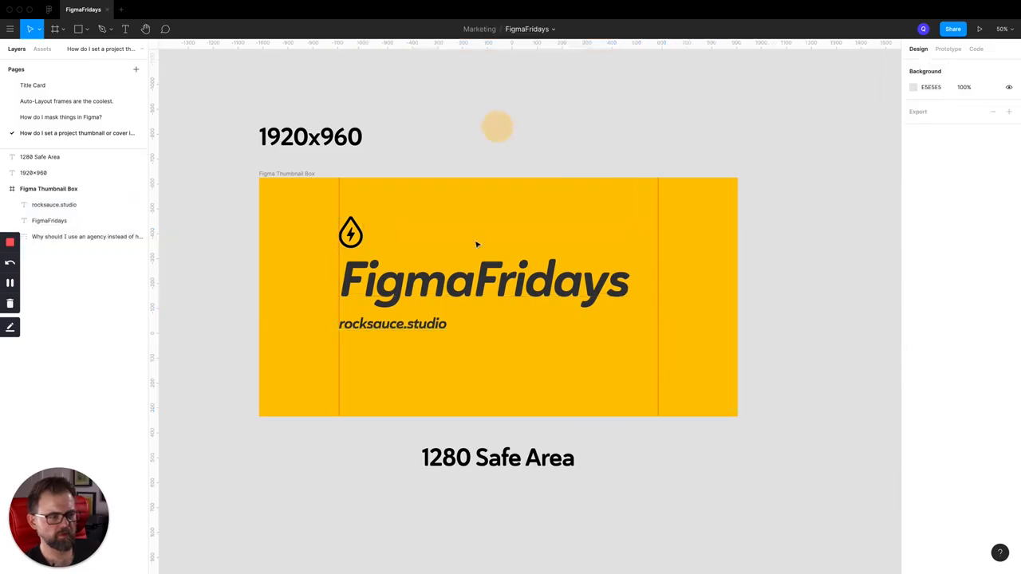
Wrap the rocksauce.studio text, FigmaFridays title and drop logo together in a new frame
{"action": "left_click", "coordinate": [389, 336]}
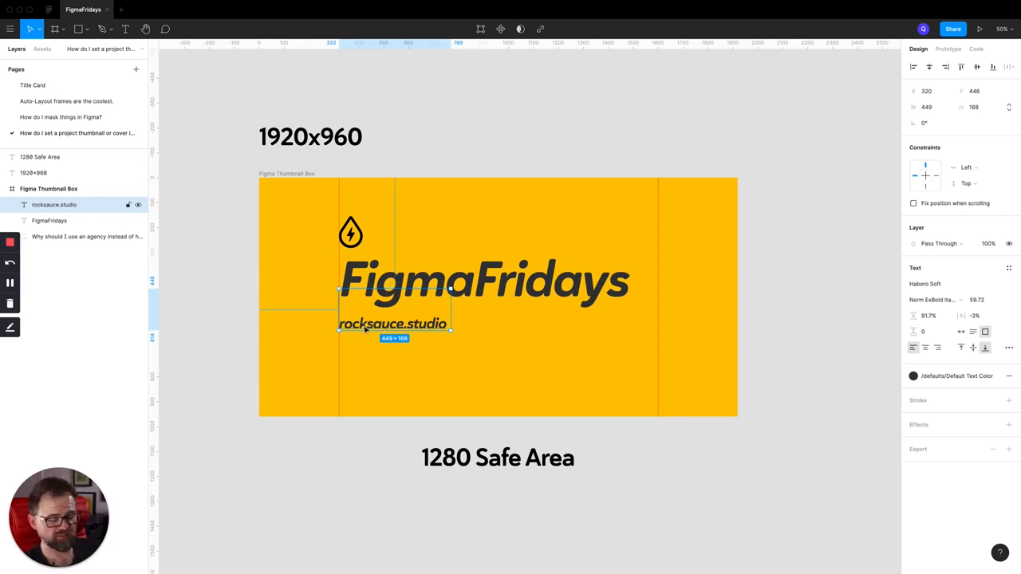
{"action": "left_click", "coordinate": [421, 283], "text": "shift"}
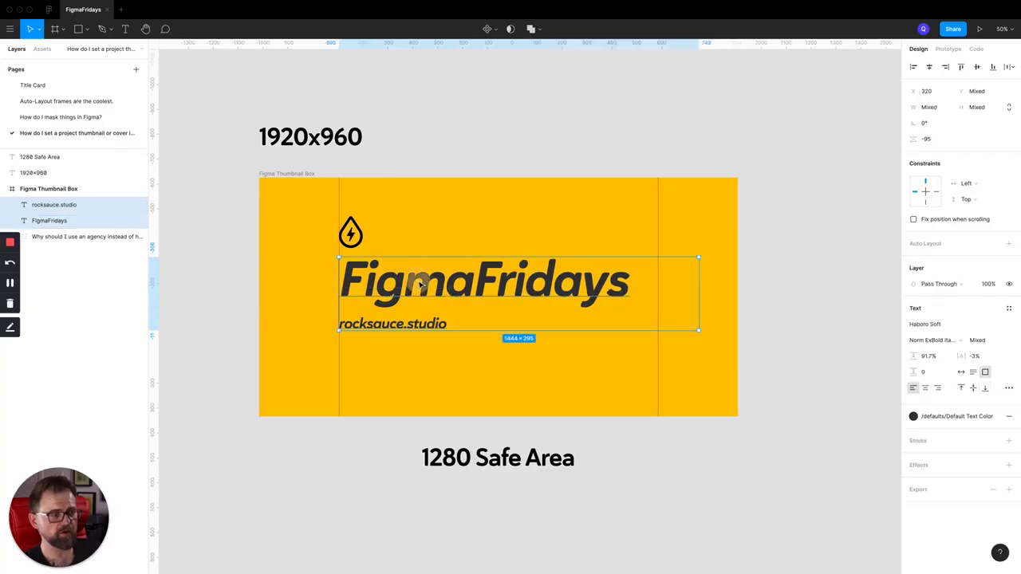
{"action": "left_click", "coordinate": [350, 234], "text": "shift"}
{"action": "right_click", "coordinate": [351, 232]}
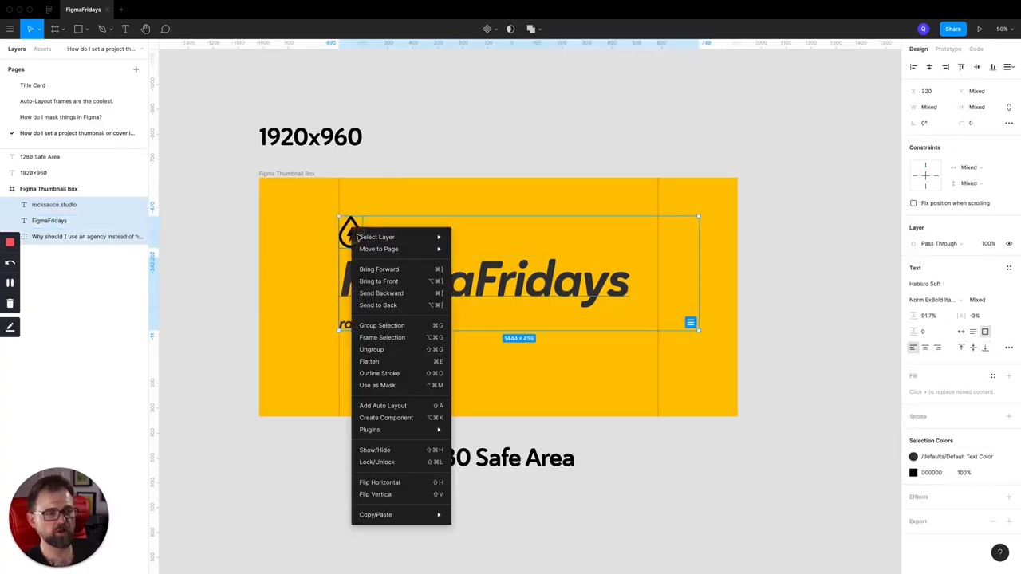
{"action": "left_click", "coordinate": [395, 339]}
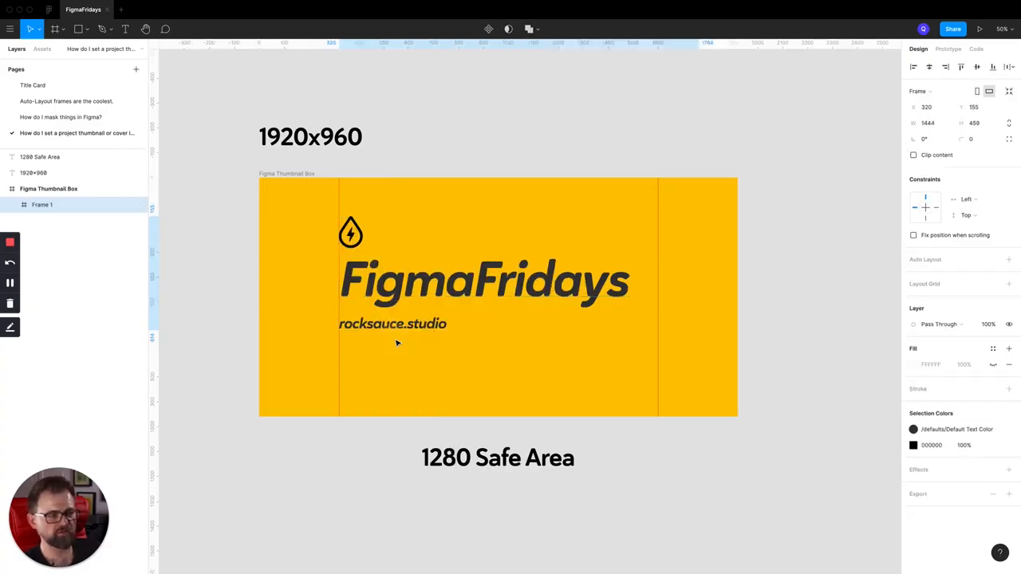
Rename the new frame holding the logo and both text layers as Text
{"action": "double_click", "coordinate": [37, 205]}
{"action": "type", "text": "Te"}
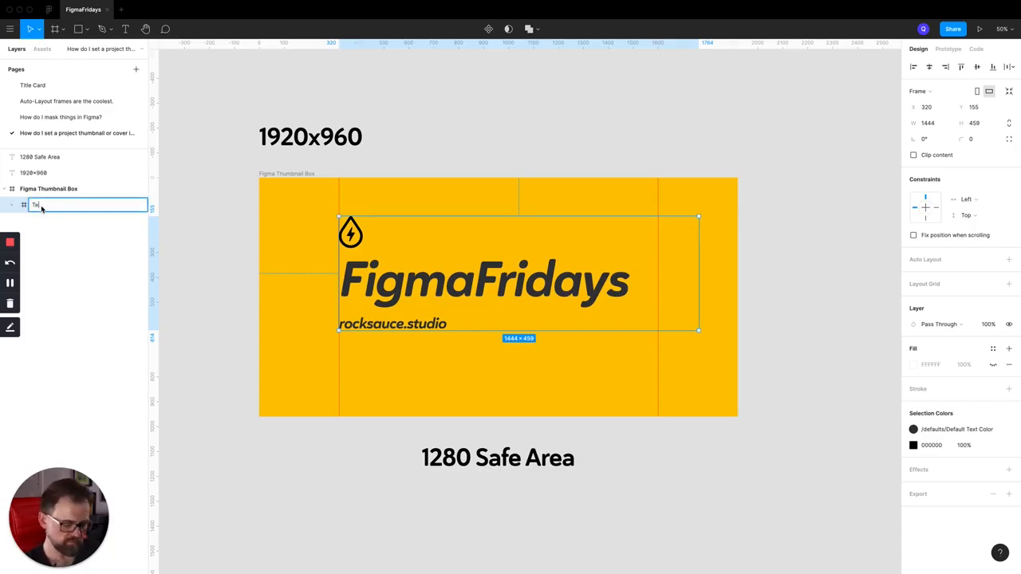
{"action": "type", "text": "xt"}
{"action": "key", "text": "Return"}
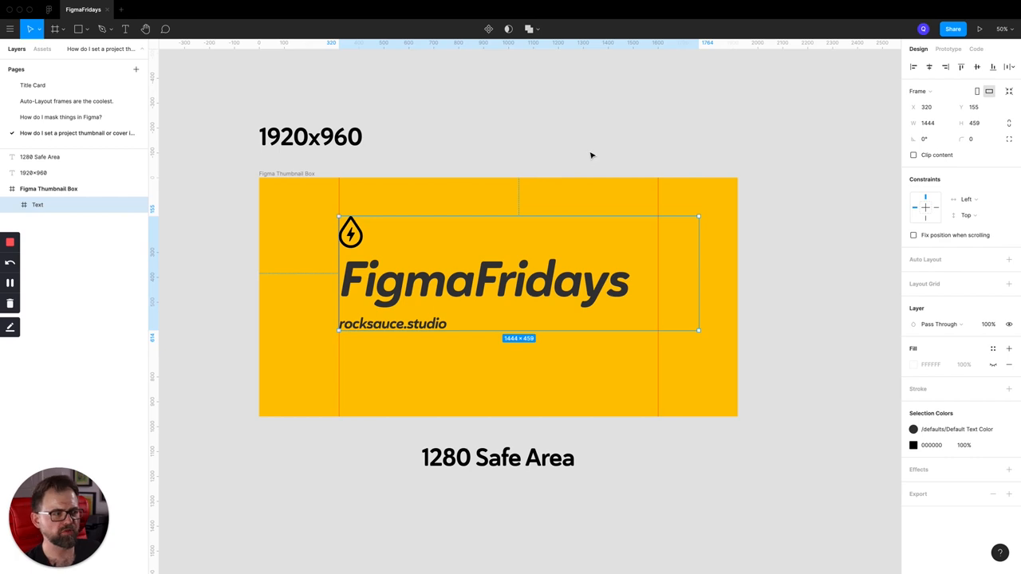
Try narrowing the Text frame to 1280 wide to fit the safe-area guides, and undo the resize
{"action": "left_click_drag", "start_coordinate": [697, 285], "coordinate": [659, 284]}
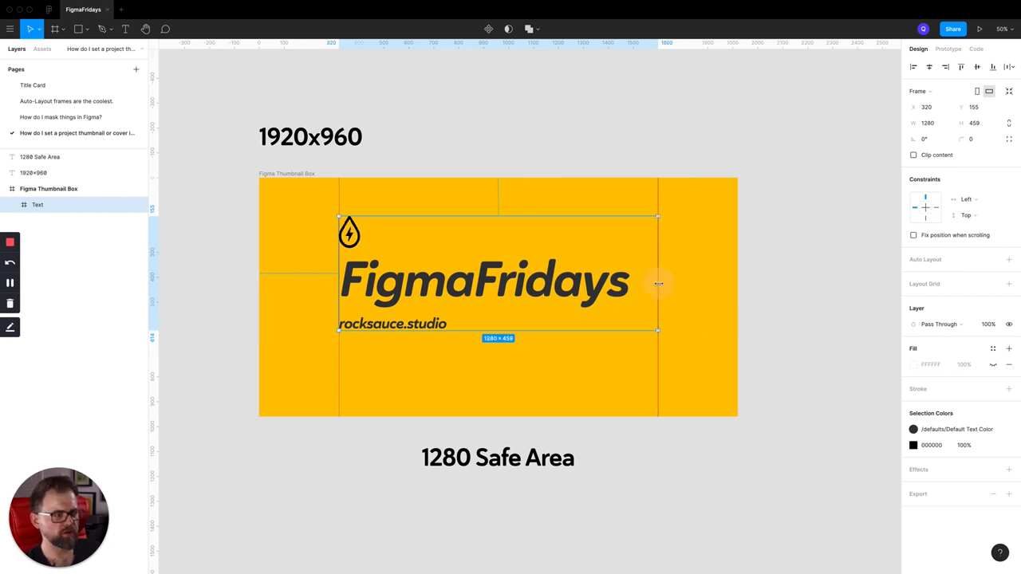
{"action": "left_click", "coordinate": [589, 134]}
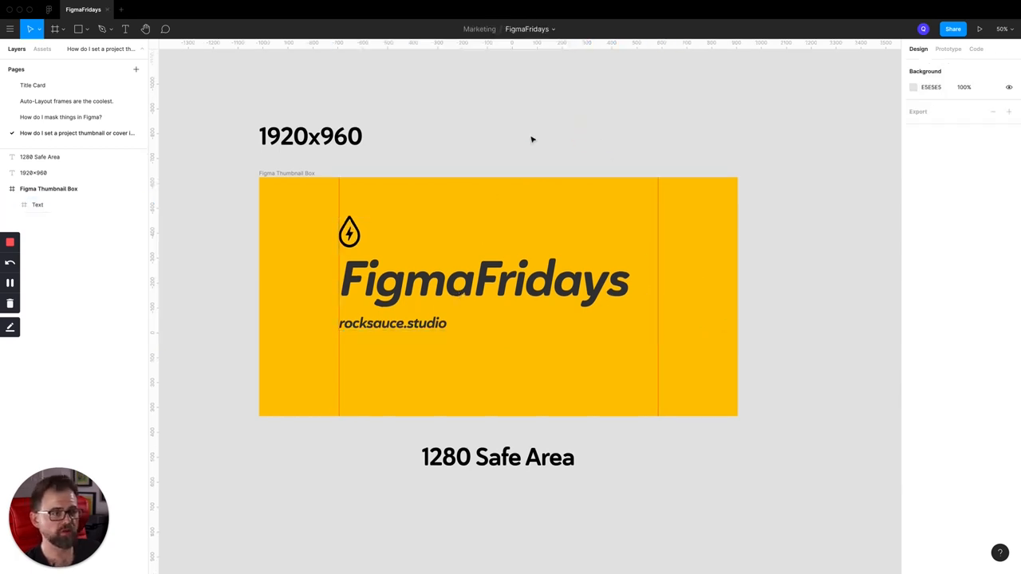
{"action": "key", "text": "super+z"}
{"action": "key", "text": "super+z"}
{"action": "left_click", "coordinate": [476, 158]}
Set the horizontal constraint of the drop logo group inside the Text frame to Left
{"action": "left_click", "coordinate": [349, 243]}
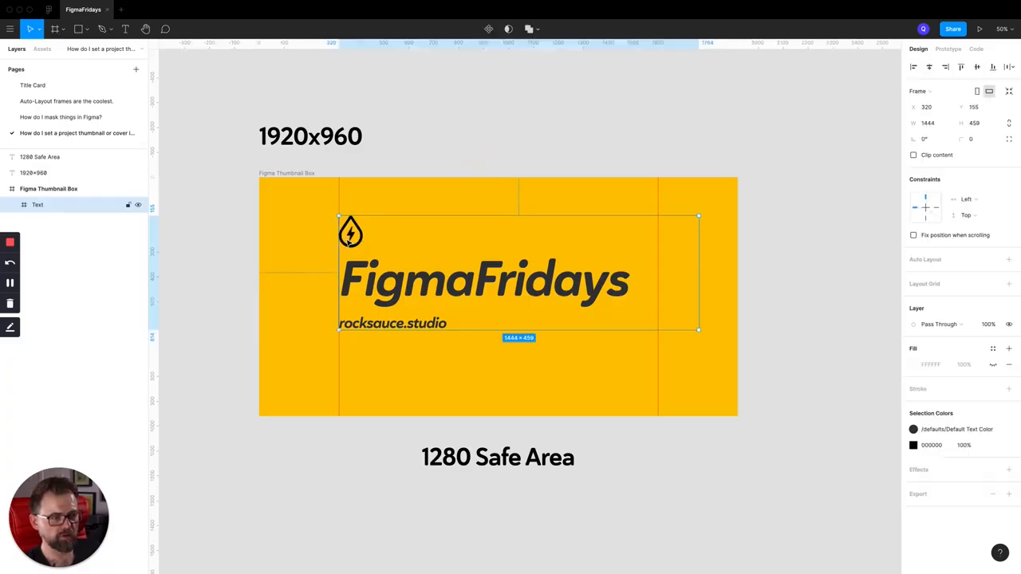
{"action": "double_click", "coordinate": [350, 235]}
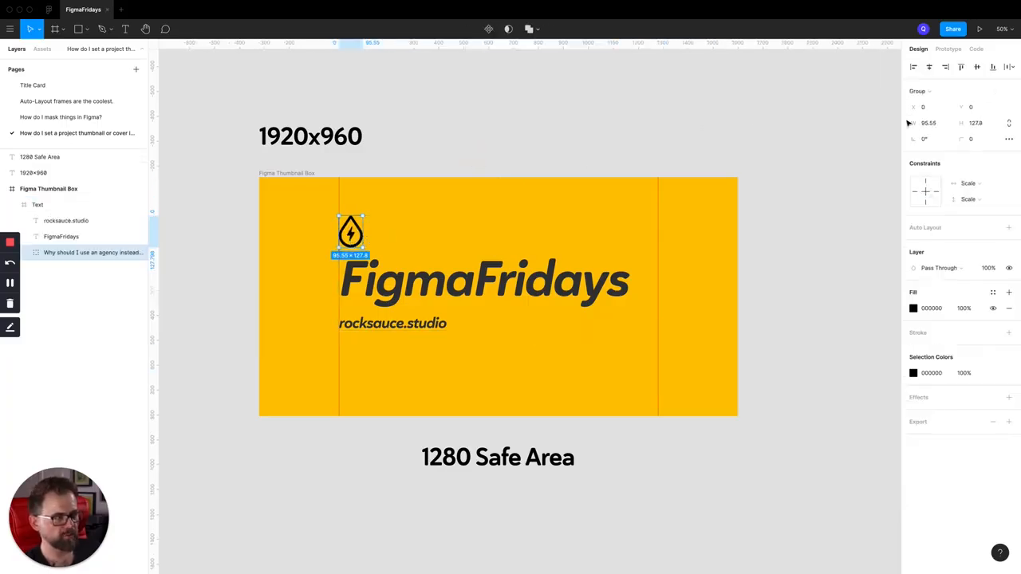
{"action": "left_click", "coordinate": [915, 193]}
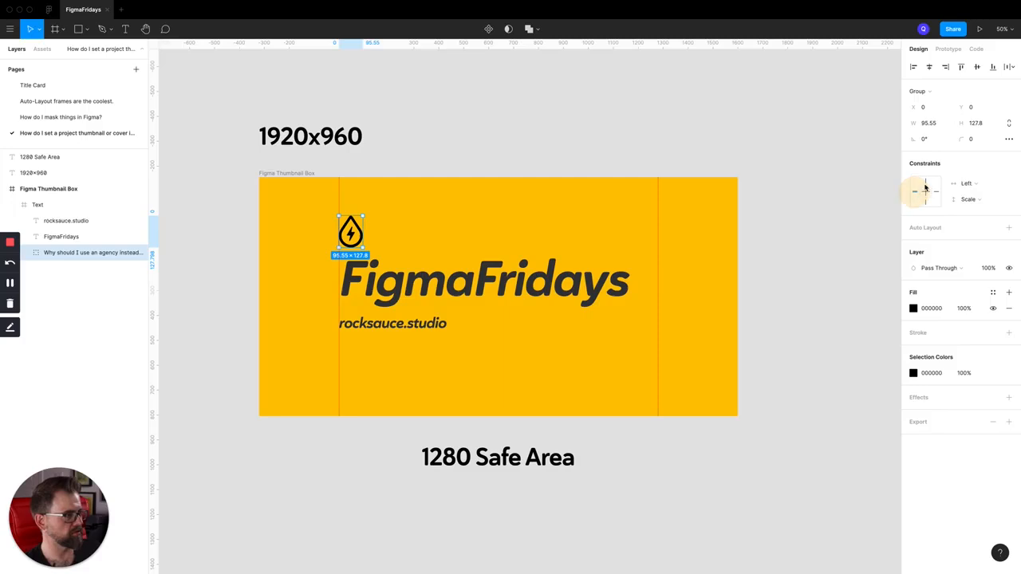
{"action": "left_click", "coordinate": [590, 140]}
Narrow the Text frame to 1280 wide between the guides and centre it vertically in the Figma Thumbnail Box
{"action": "left_click", "coordinate": [448, 279]}
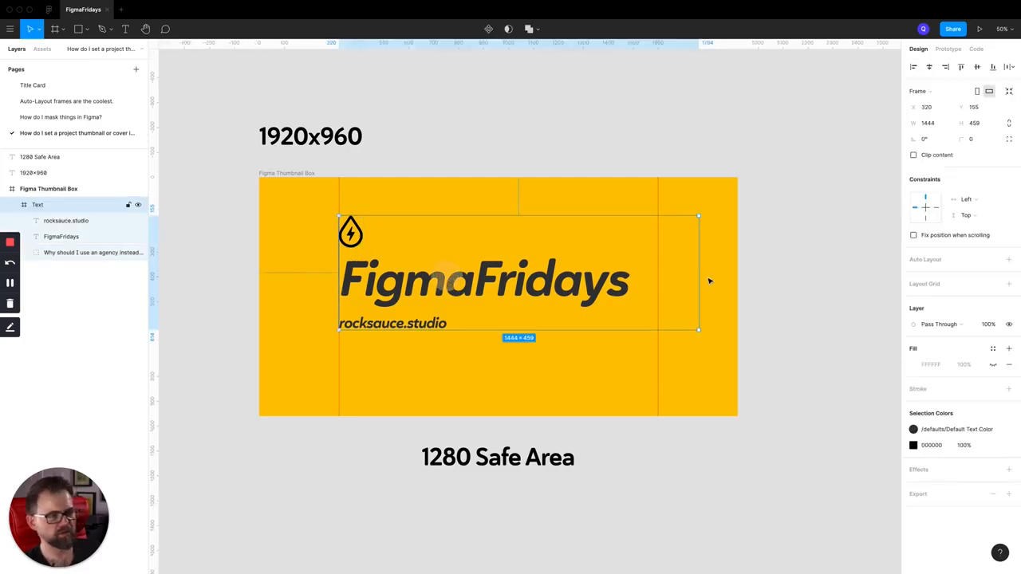
{"action": "left_click", "coordinate": [685, 130]}
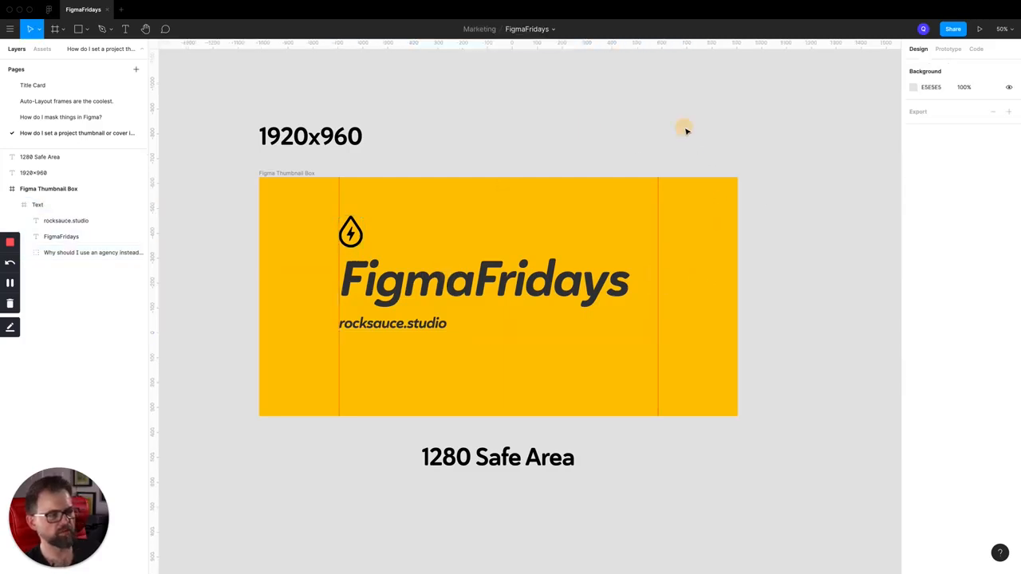
{"action": "left_click", "coordinate": [390, 314]}
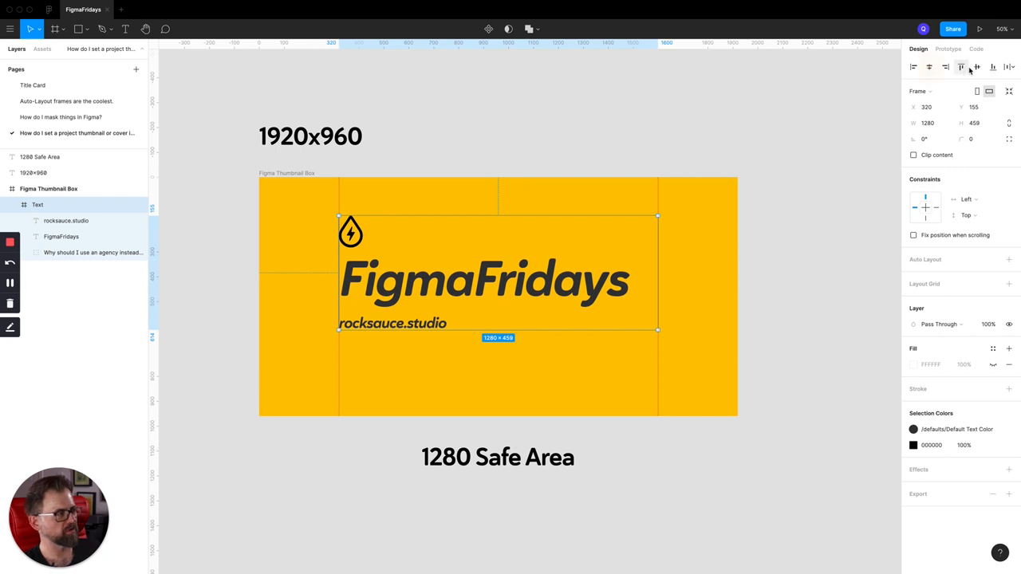
{"action": "left_click", "coordinate": [976, 67]}
{"action": "left_click", "coordinate": [665, 91]}
{"action": "left_click", "coordinate": [369, 319]}
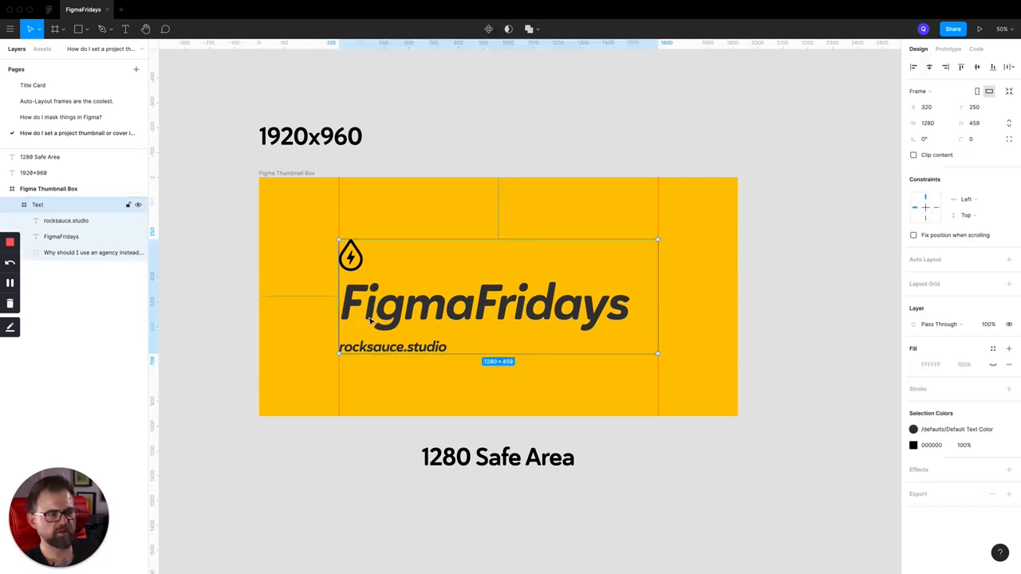
{"action": "left_click", "coordinate": [455, 125]}
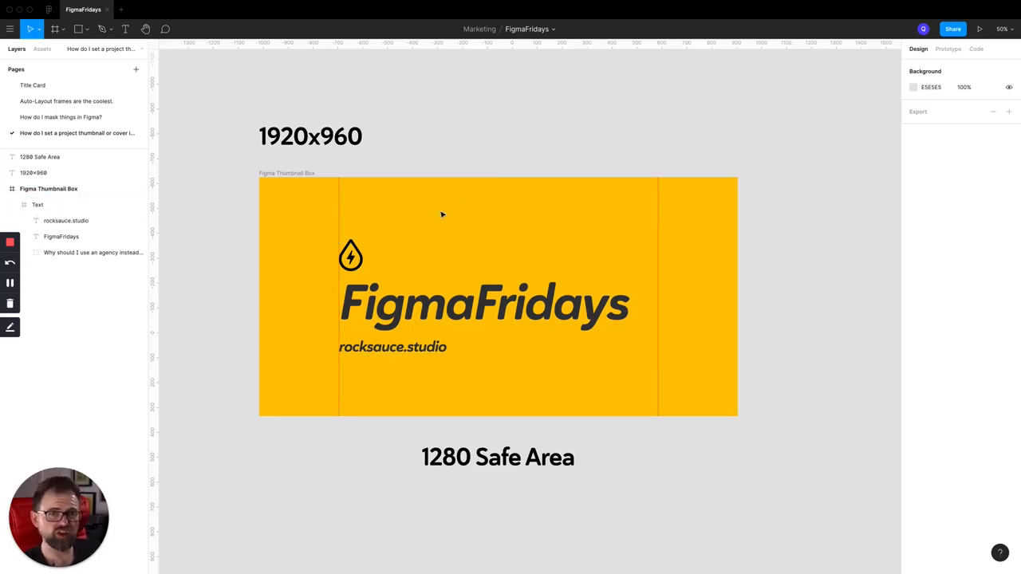
Set the Figma Thumbnail Box frame as the file's thumbnail and deselect it
{"action": "right_click", "coordinate": [386, 187]}
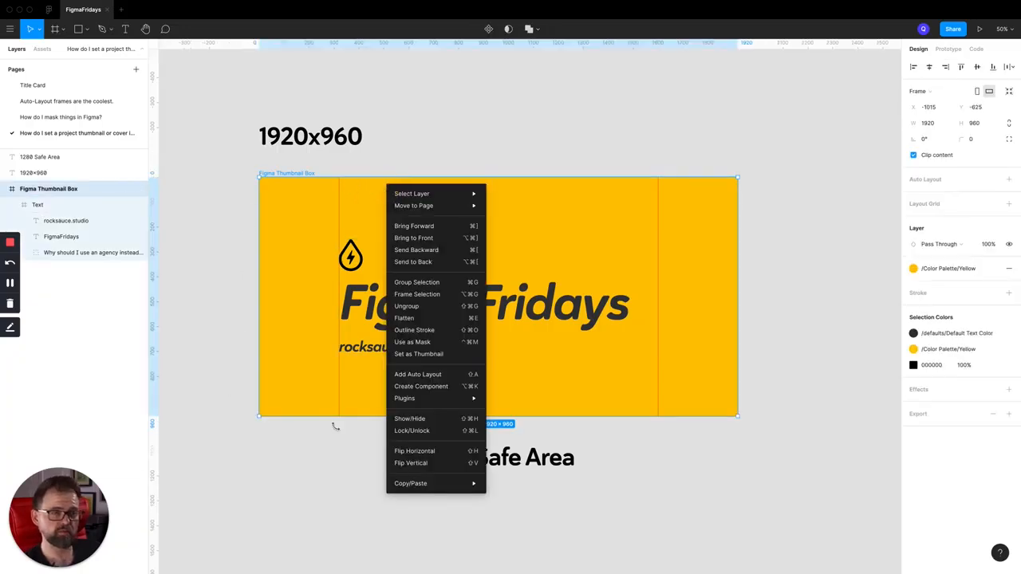
{"action": "mouse_move", "coordinate": [425, 393]}
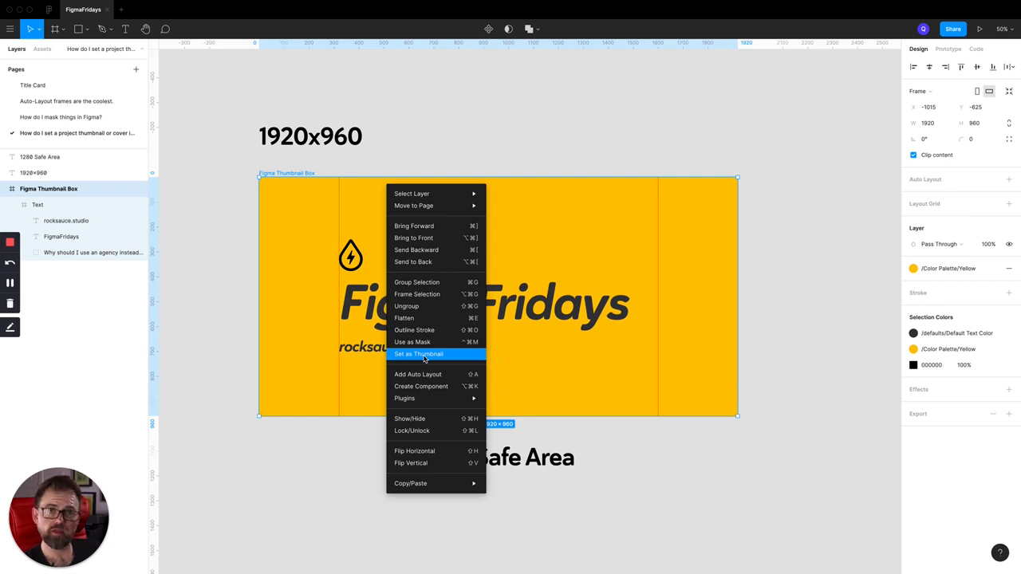
{"action": "left_click", "coordinate": [425, 357]}
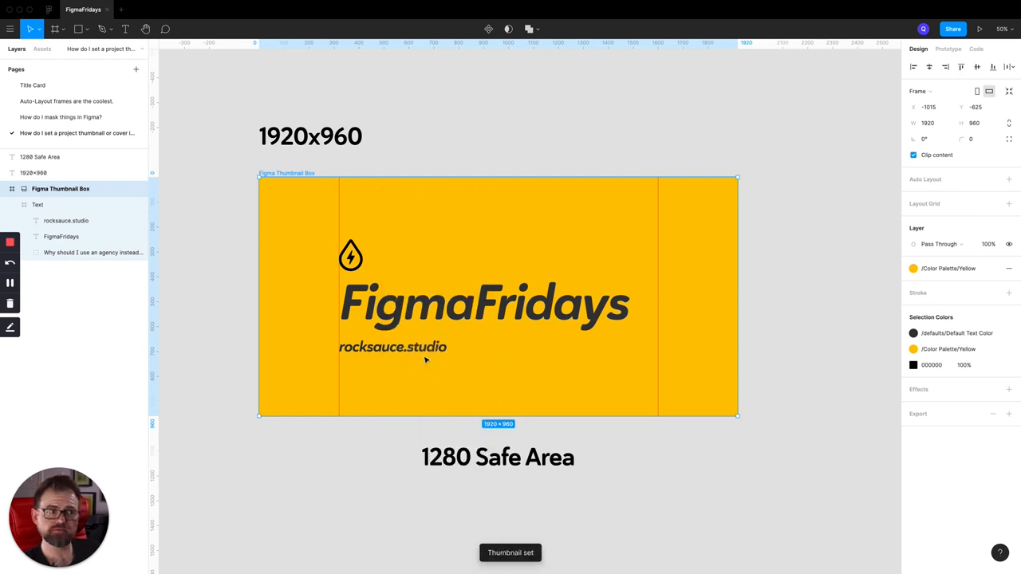
{"action": "left_click", "coordinate": [478, 152]}
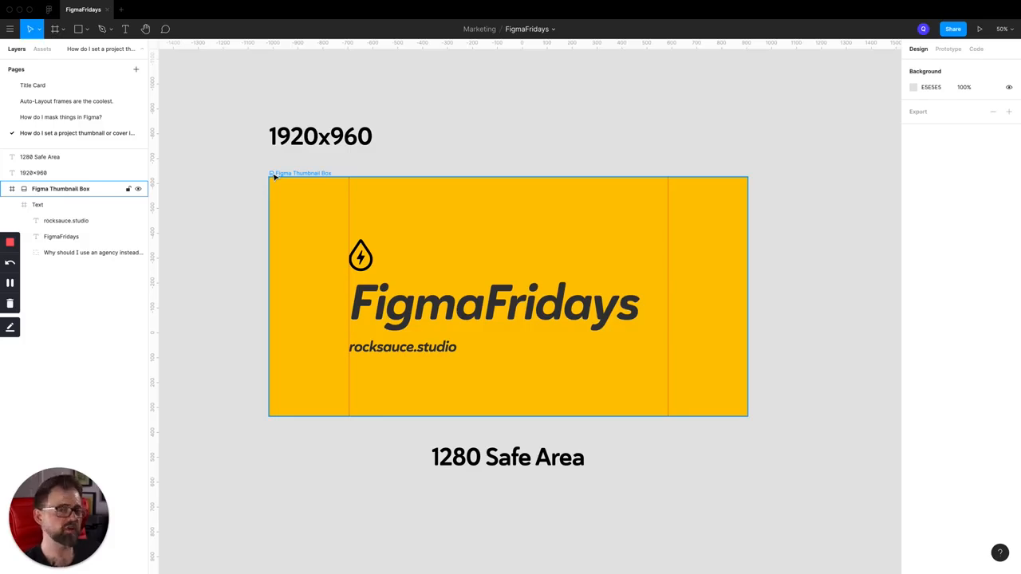
Look at the Restore Default Thumbnail option for the Figma Thumbnail Box and leave it unused
{"action": "right_click", "coordinate": [453, 225]}
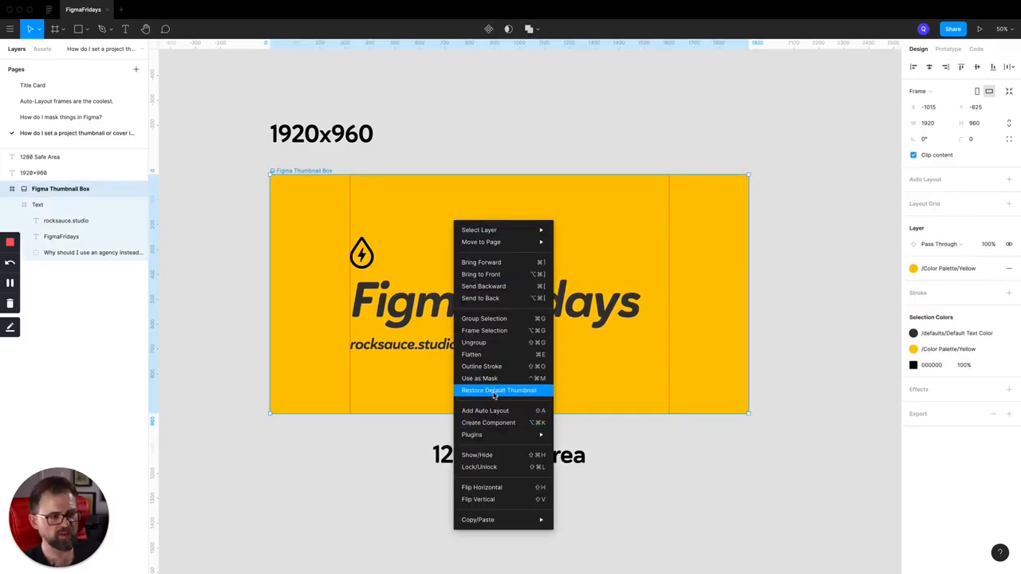
{"action": "left_click", "coordinate": [405, 133]}
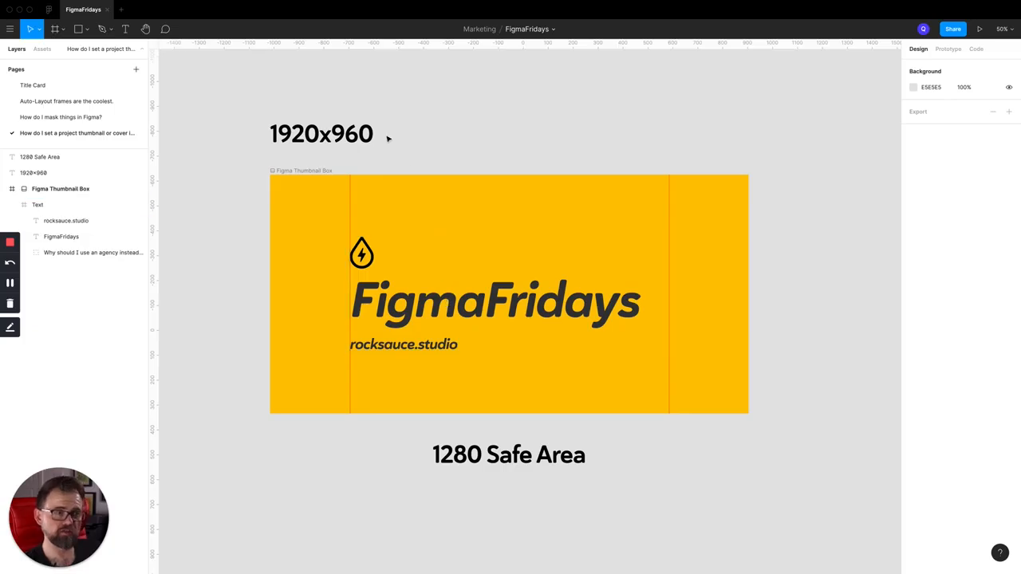
{"action": "left_click", "coordinate": [230, 64]}
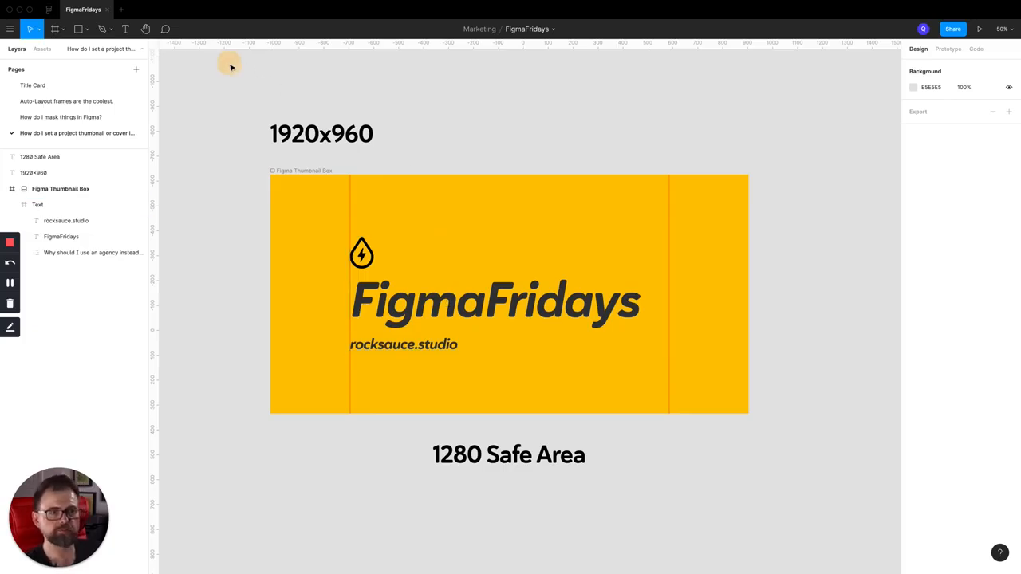
{"action": "scroll", "coordinate": [228, 109], "scroll_direction": "left", "scroll_amount": 1}
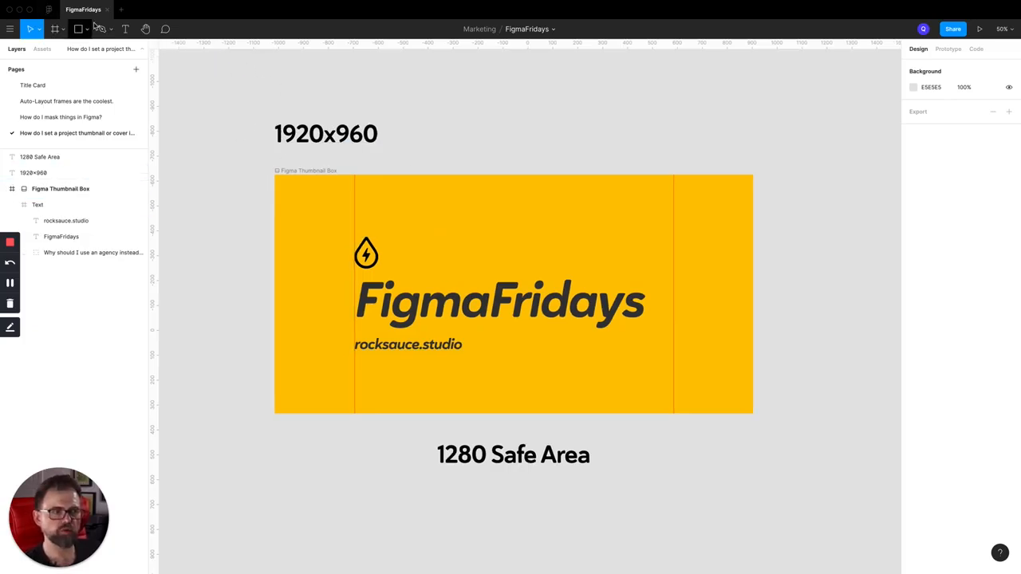
Review the file thumbnails in the Marketing project and the Rocksauce team overview, and reopen the FigmaFridays file
{"action": "left_click", "coordinate": [51, 10]}
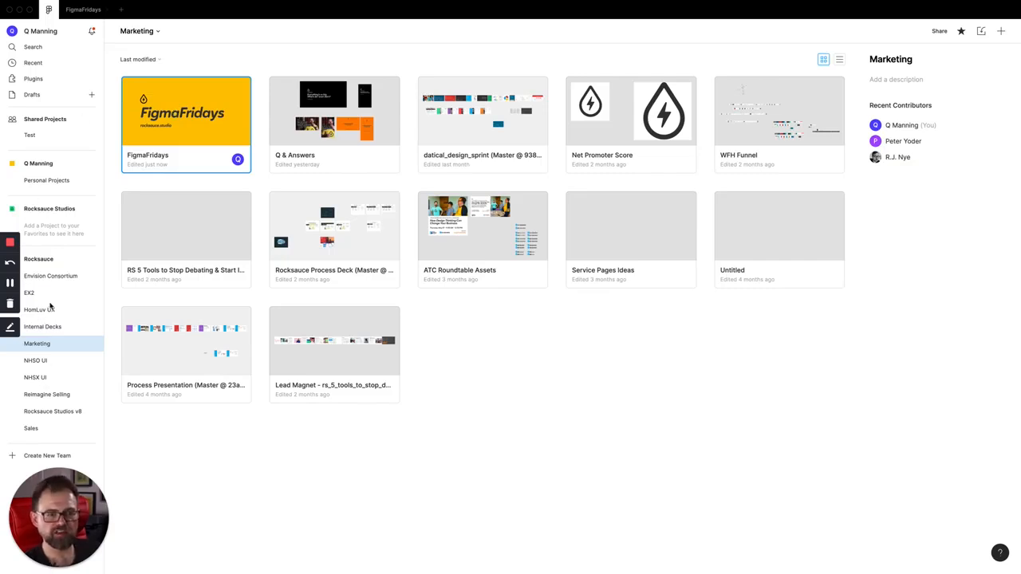
{"action": "left_click", "coordinate": [39, 259]}
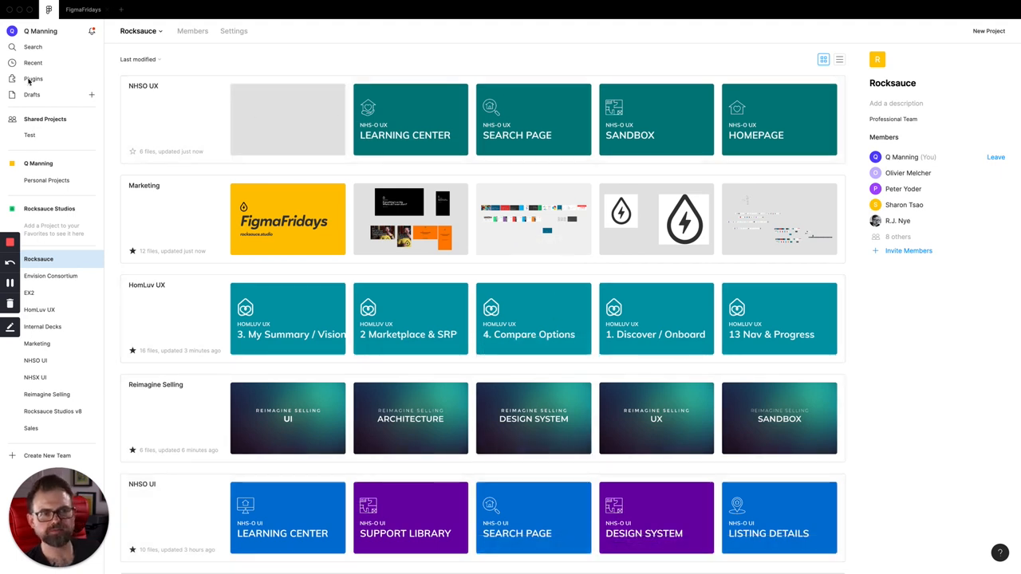
{"action": "left_click", "coordinate": [42, 343]}
{"action": "double_click", "coordinate": [164, 113]}
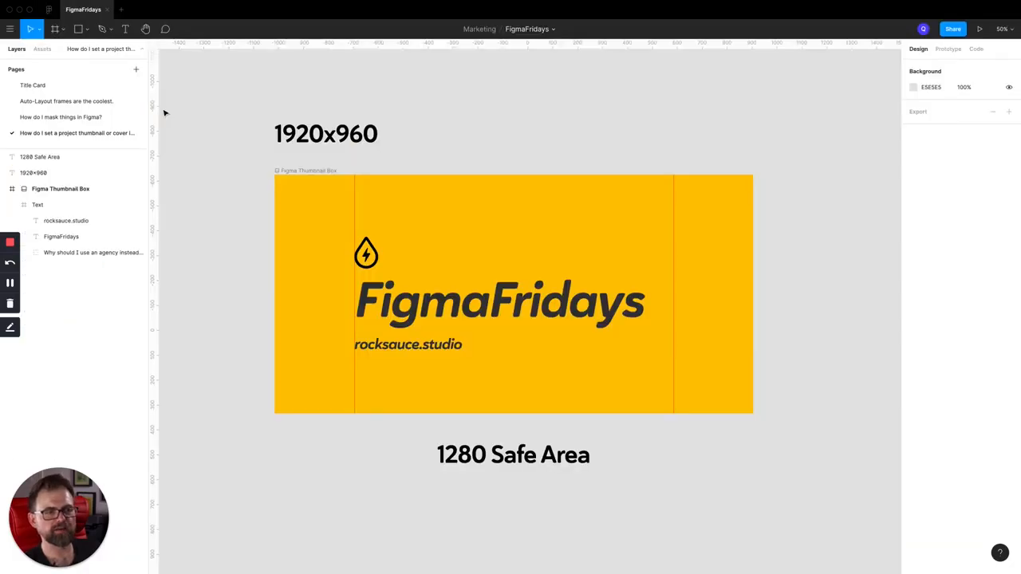